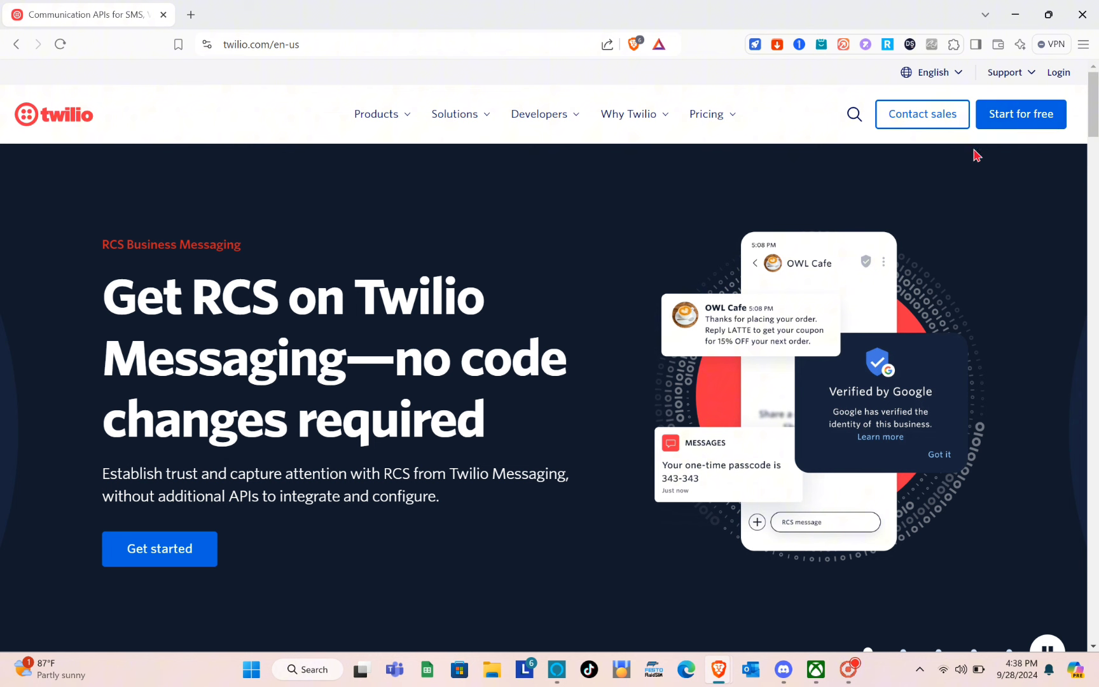
Go from the Twilio login page to the account sign-up page.
{"action": "left_click", "coordinate": [1058, 75]}
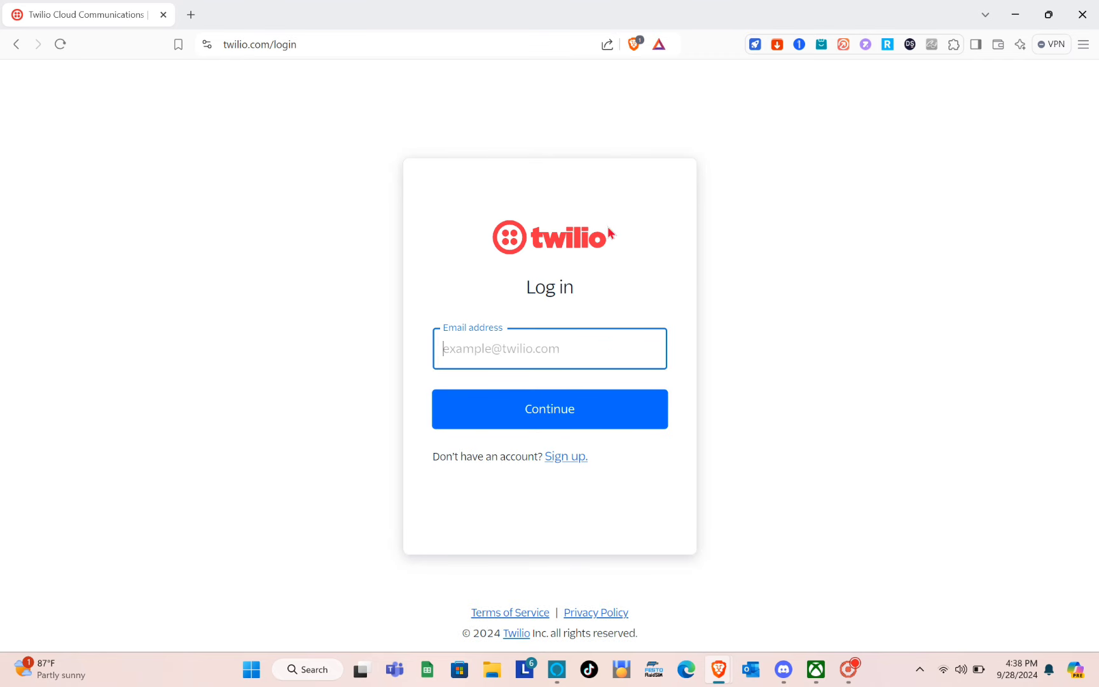
{"action": "left_click", "coordinate": [552, 456]}
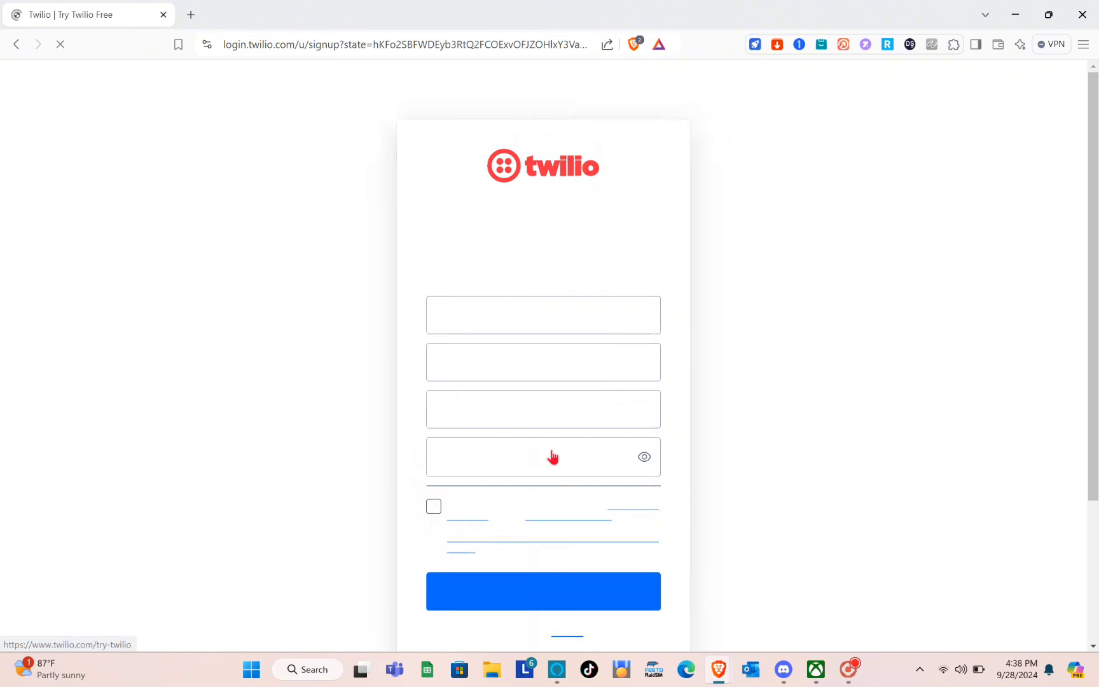
{"action": "scroll", "coordinate": [371, 431], "scroll_direction": "down", "scroll_amount": 2}
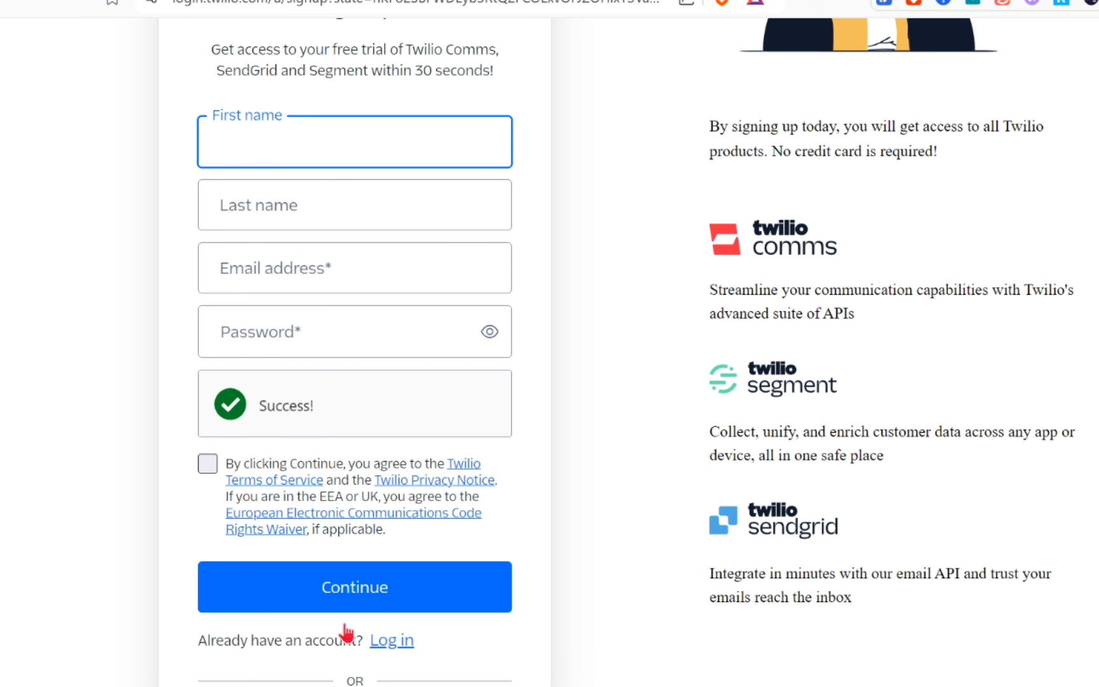
{"action": "scroll", "coordinate": [357, 650], "scroll_direction": "down", "scroll_amount": 2}
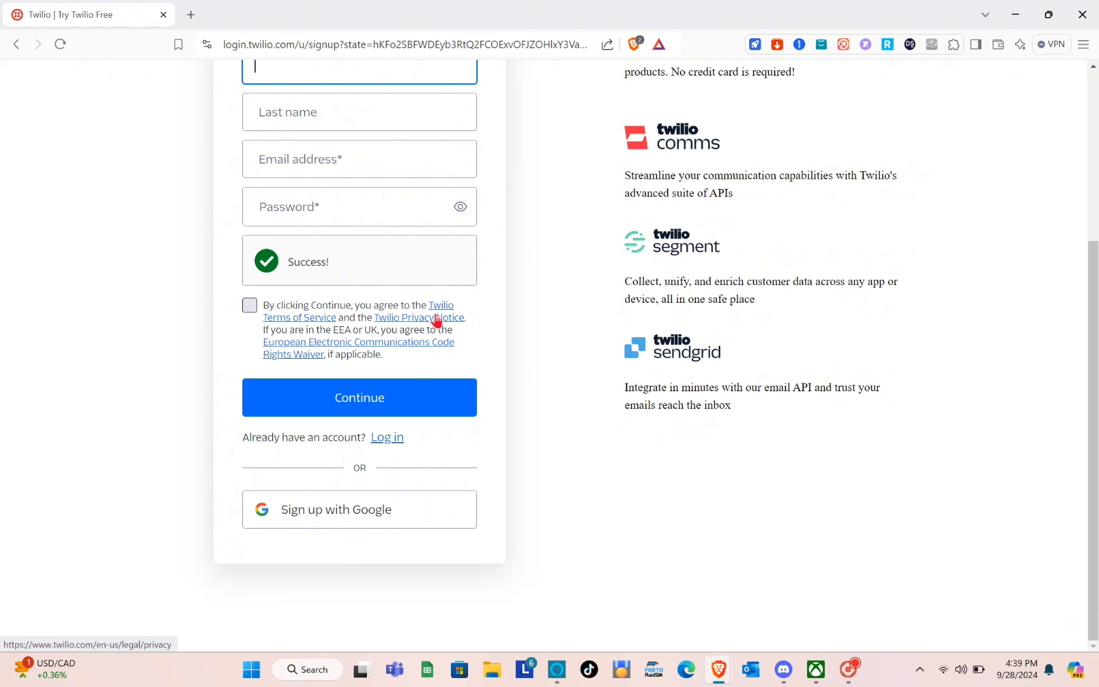
Sign up with Google and confirm the 6-digit verification code to reach the dashboard.
{"action": "left_click", "coordinate": [318, 516]}
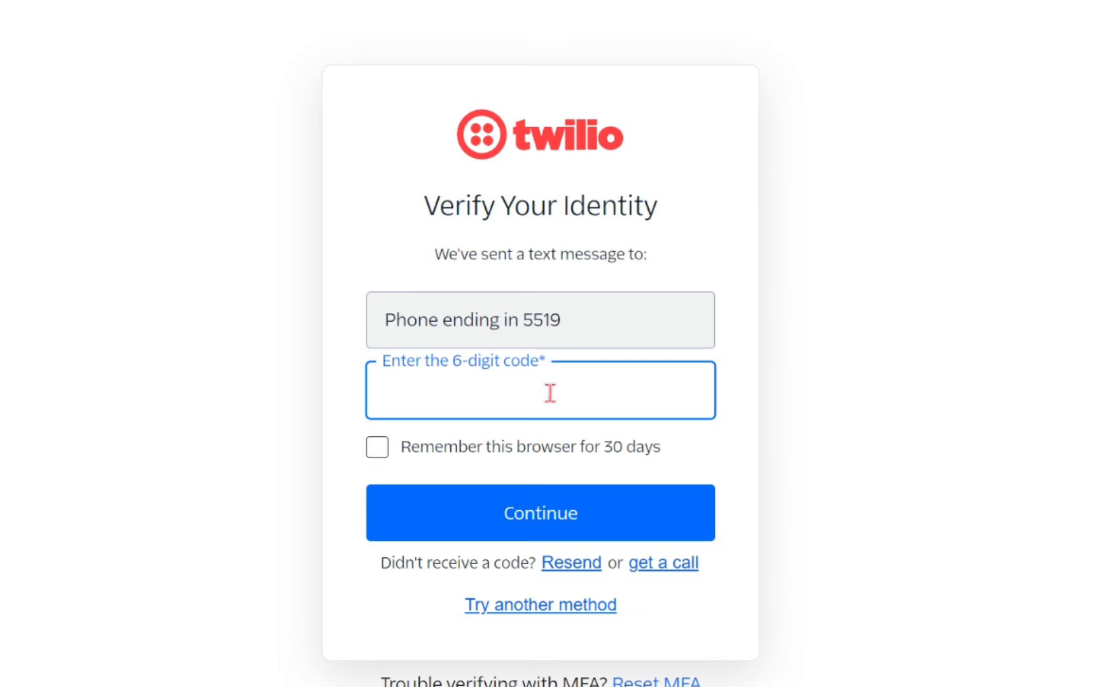
{"action": "left_click", "coordinate": [501, 514]}
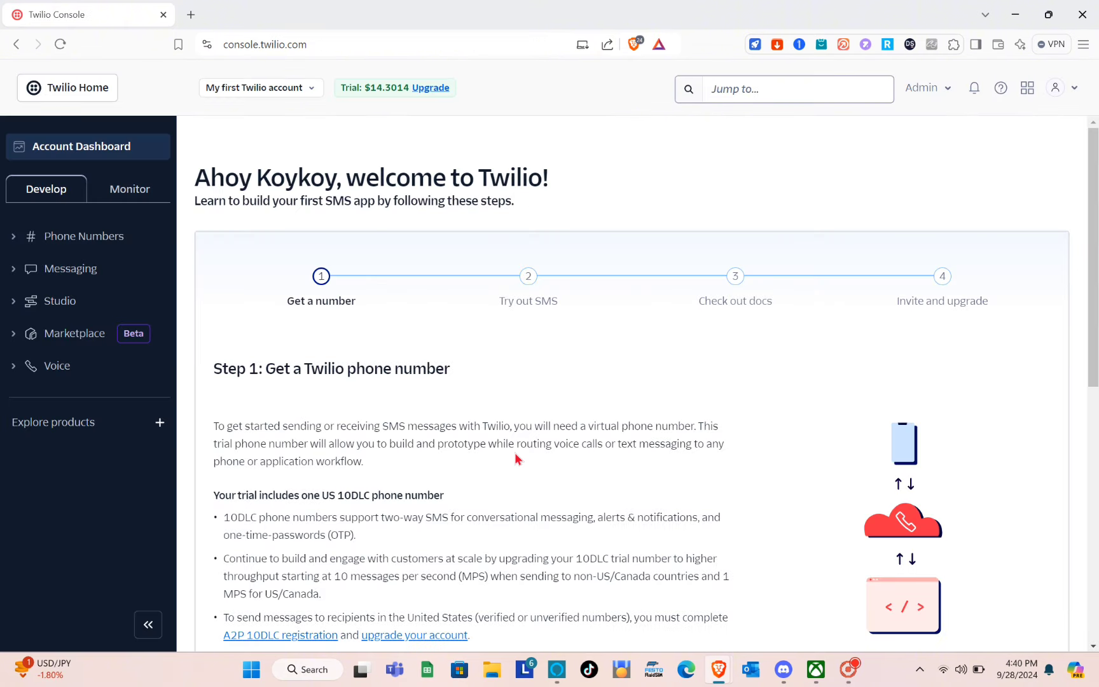
{"action": "scroll", "coordinate": [414, 356], "scroll_direction": "down", "scroll_amount": 2}
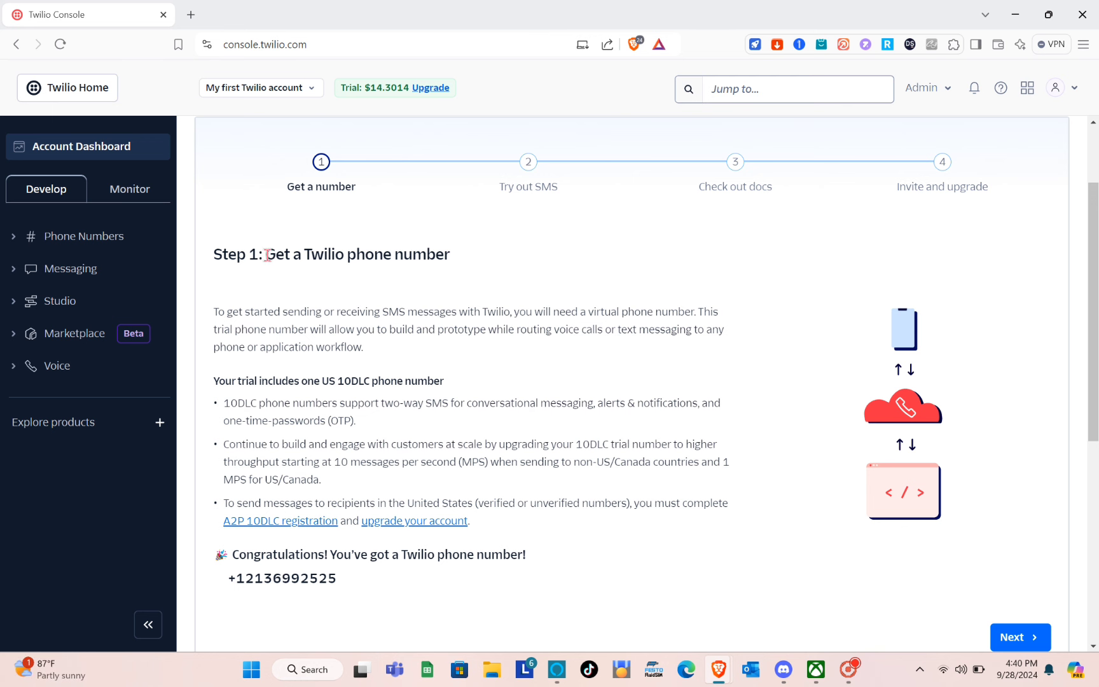
{"action": "left_click_drag", "start_coordinate": [267, 254], "coordinate": [500, 251]}
{"action": "left_click", "coordinate": [474, 202]}
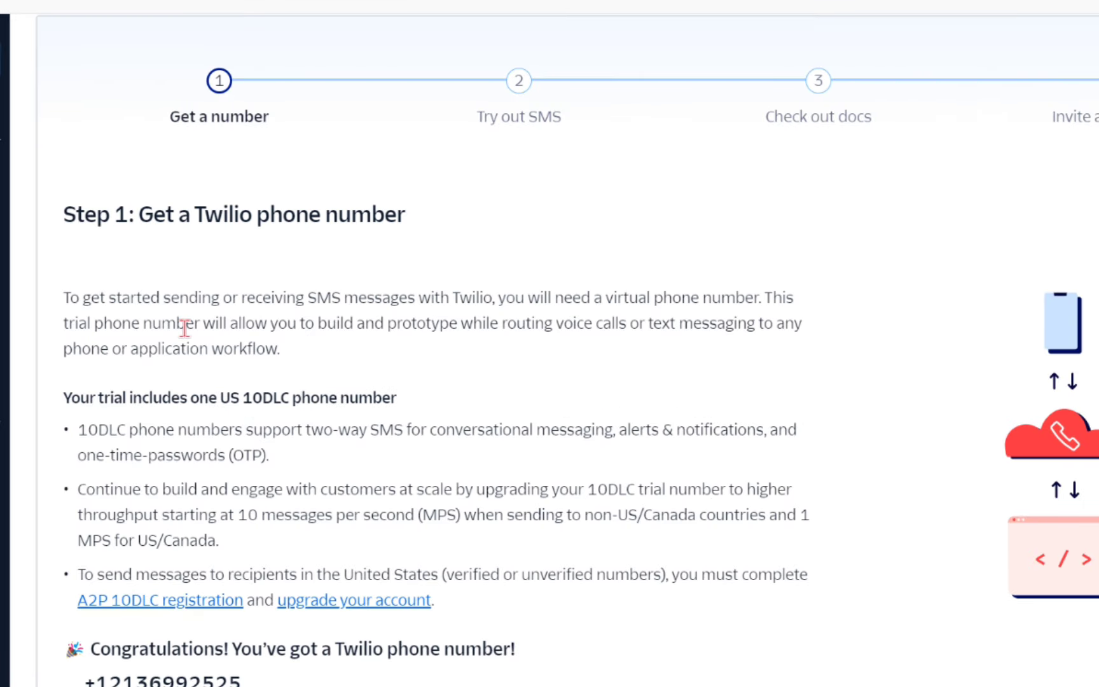
{"action": "scroll", "coordinate": [181, 326], "scroll_direction": "down", "scroll_amount": 1}
{"action": "scroll", "coordinate": [150, 407], "scroll_direction": "down", "scroll_amount": 3}
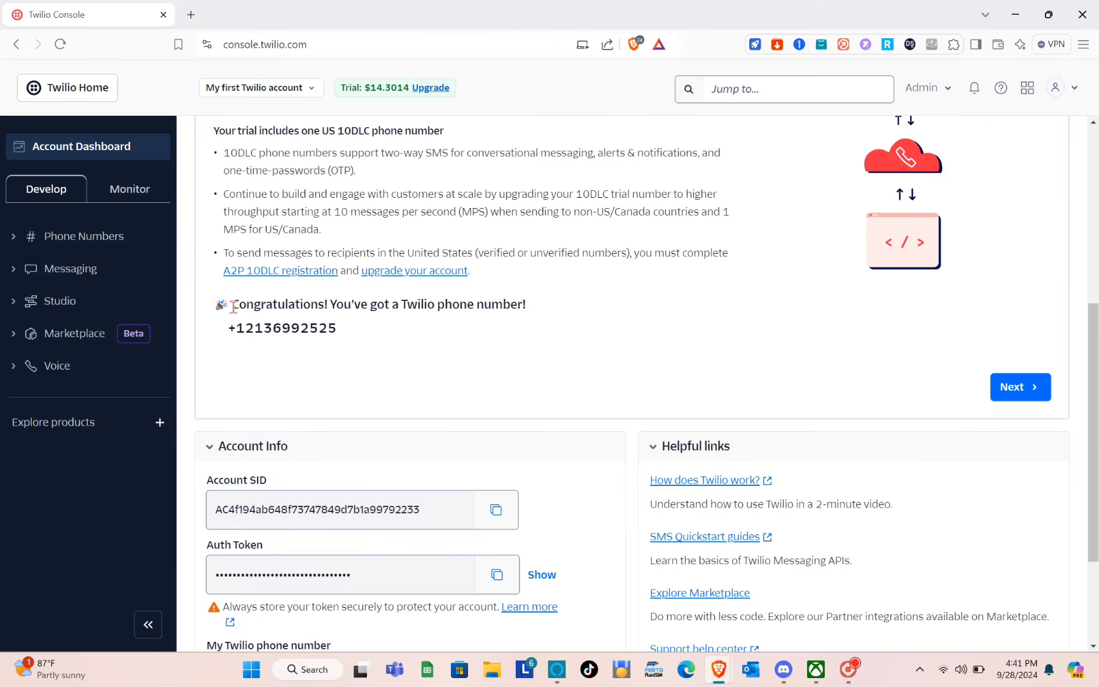
{"action": "left_click_drag", "start_coordinate": [233, 307], "coordinate": [384, 345]}
{"action": "left_click", "coordinate": [382, 342]}
{"action": "scroll", "coordinate": [358, 381], "scroll_direction": "down", "scroll_amount": 3}
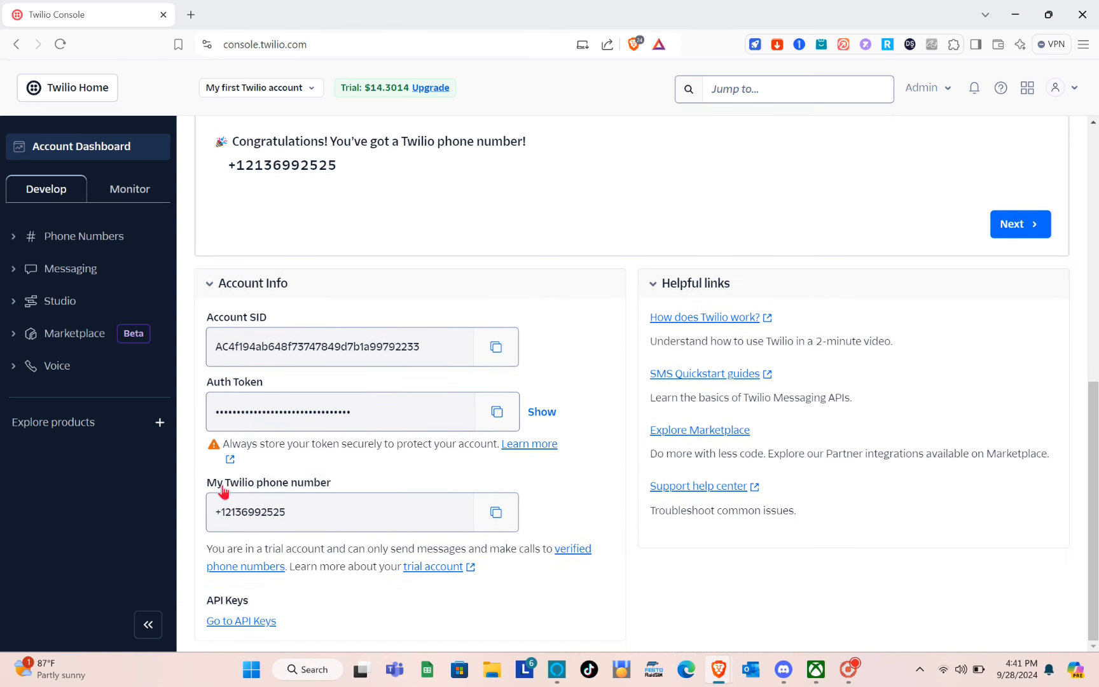
{"action": "left_click_drag", "start_coordinate": [218, 517], "coordinate": [321, 522]}
{"action": "left_click", "coordinate": [321, 522]}
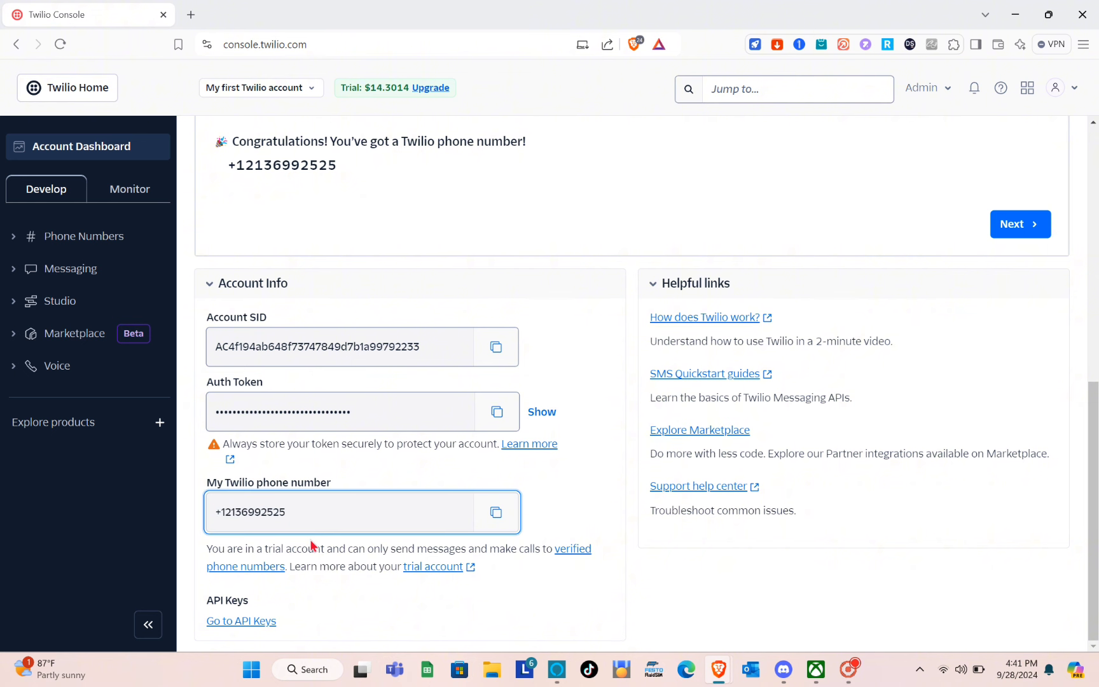
{"action": "scroll", "coordinate": [311, 545], "scroll_direction": "up", "scroll_amount": 8}
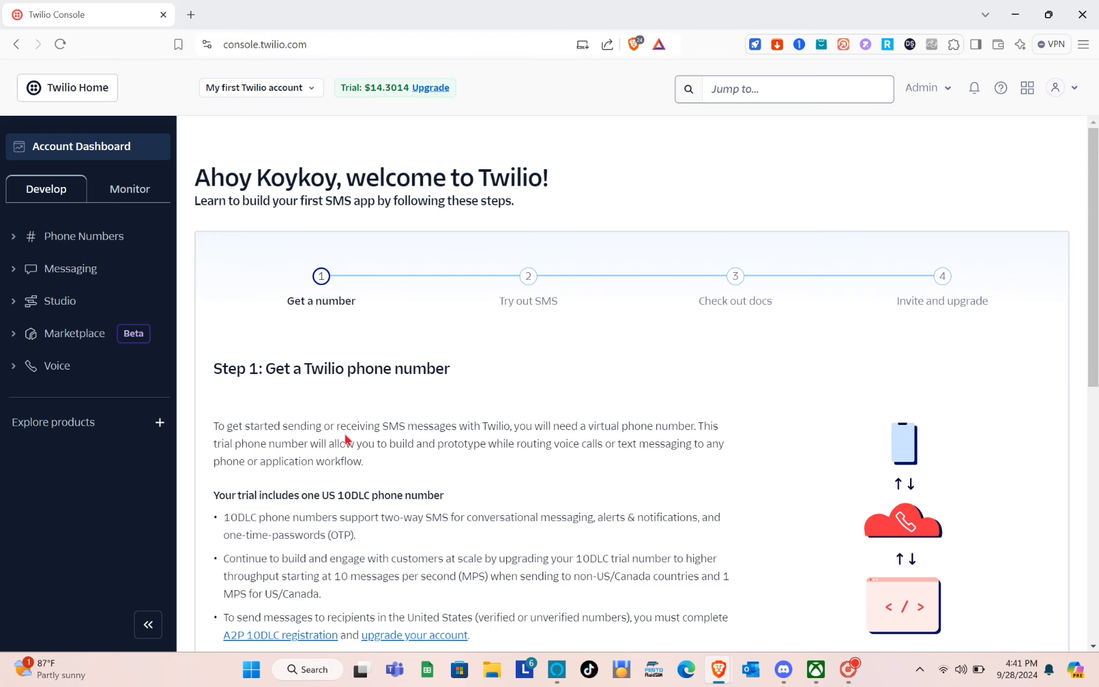
{"action": "scroll", "coordinate": [345, 438], "scroll_direction": "down", "scroll_amount": 1}
{"action": "scroll", "coordinate": [346, 439], "scroll_direction": "up", "scroll_amount": 1}
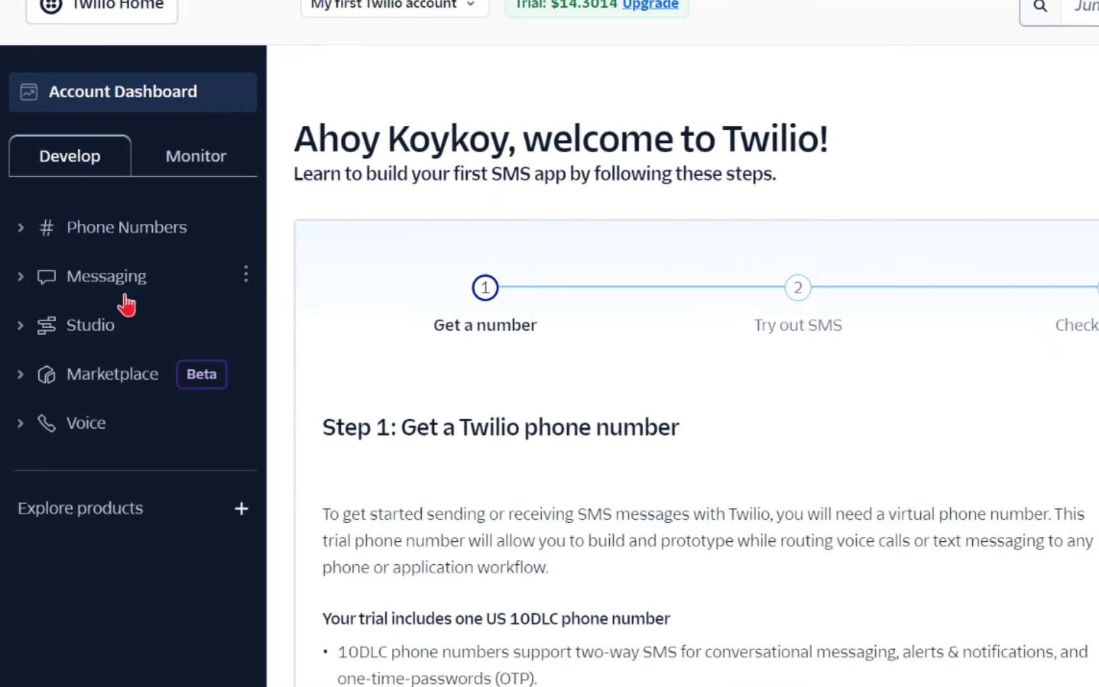
Open Messaging > Overview, browse its 30-day traffic chart, then go to Explore Products.
{"action": "left_click", "coordinate": [120, 287]}
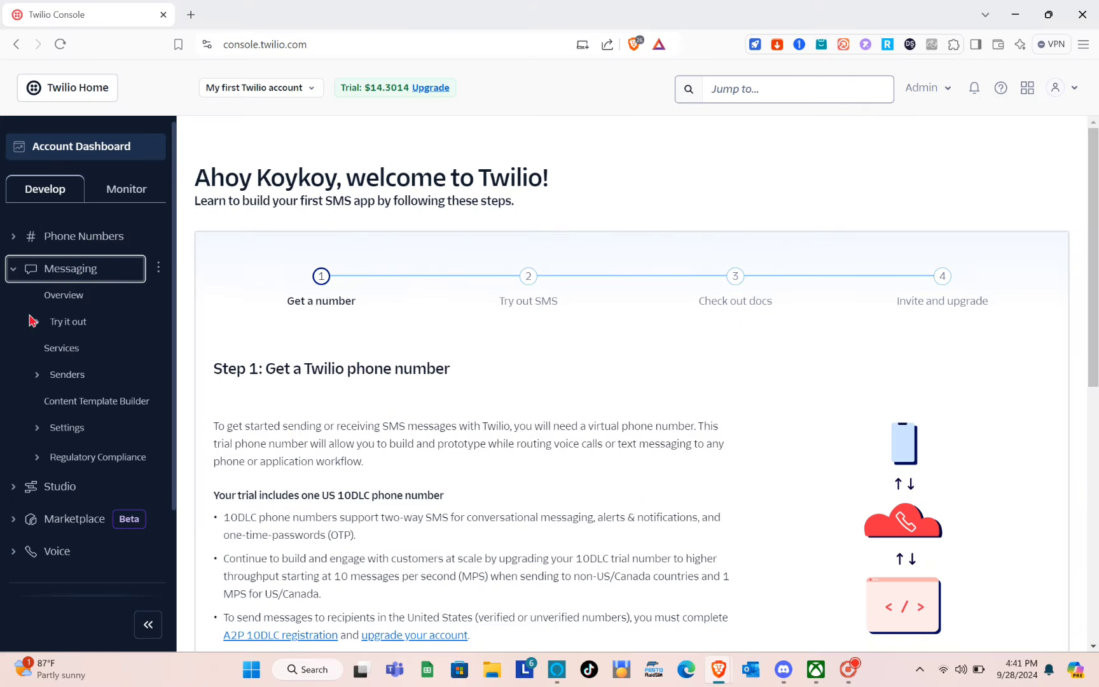
{"action": "left_click", "coordinate": [64, 295]}
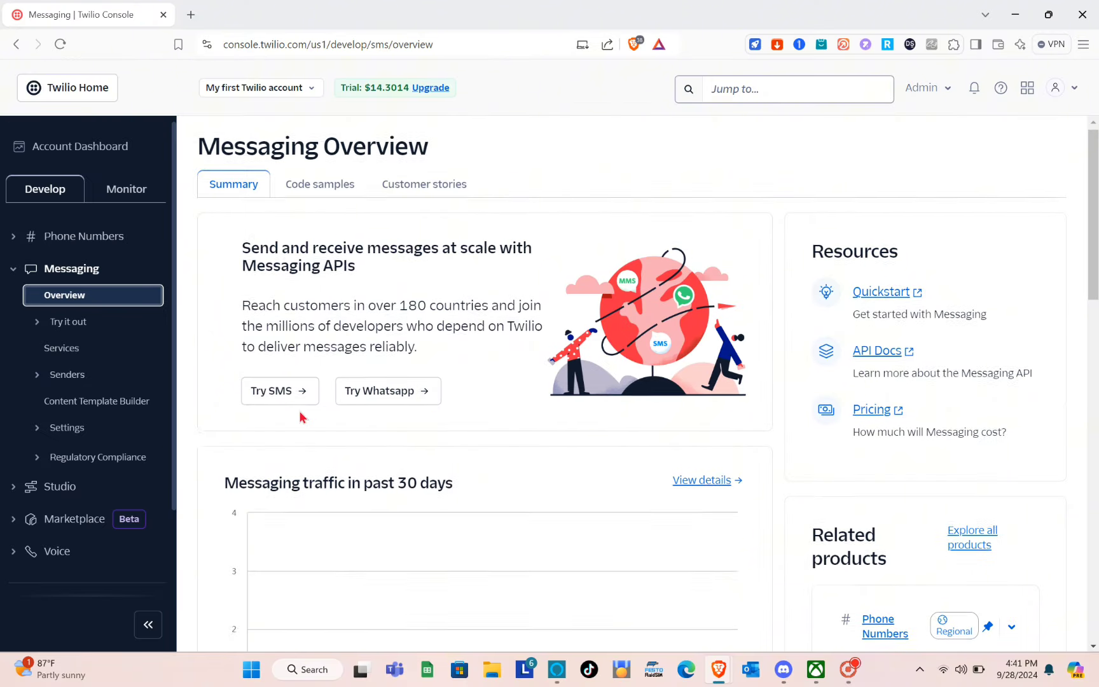
{"action": "scroll", "coordinate": [298, 414], "scroll_direction": "down", "scroll_amount": 2}
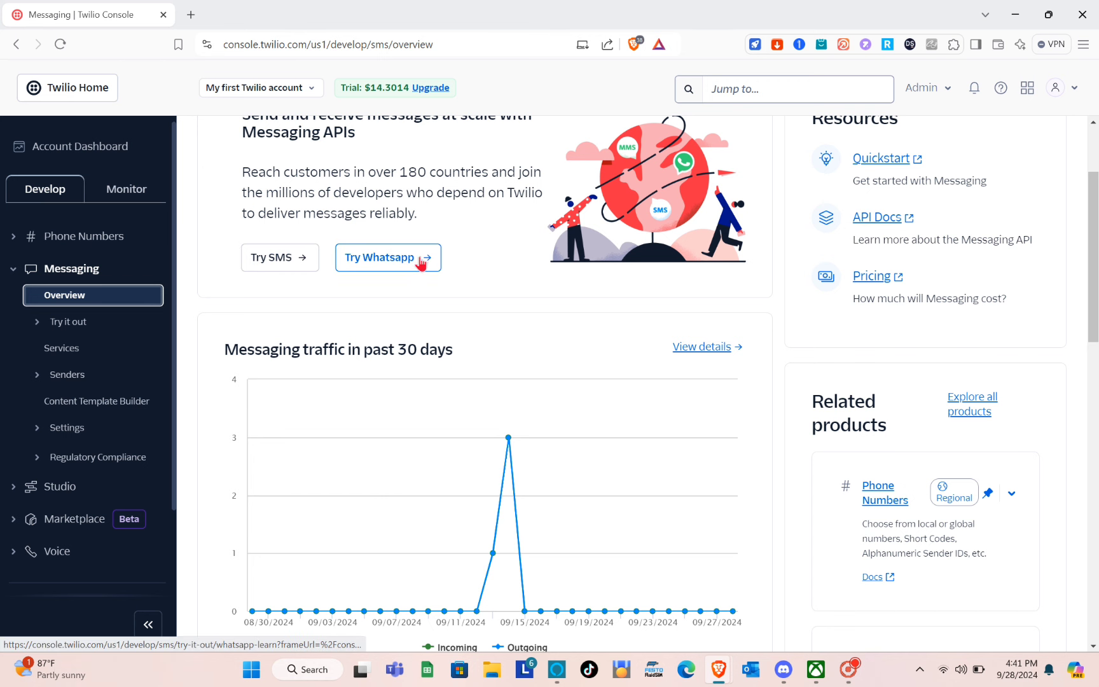
{"action": "scroll", "coordinate": [439, 272], "scroll_direction": "down", "scroll_amount": 3}
{"action": "scroll", "coordinate": [439, 273], "scroll_direction": "up", "scroll_amount": 3}
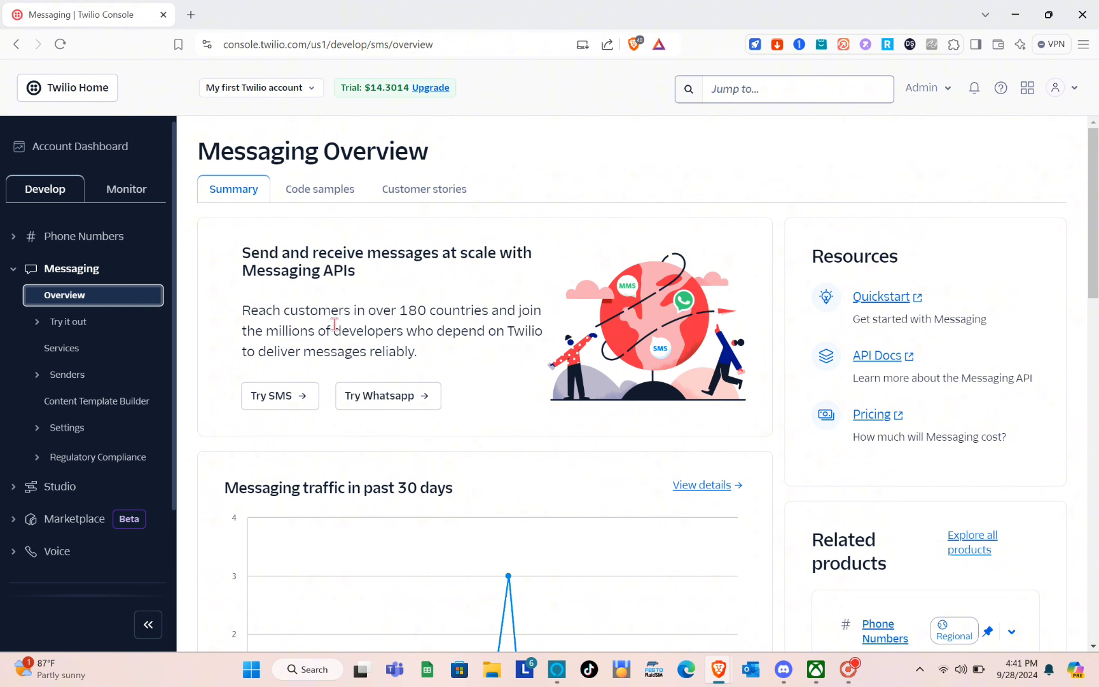
{"action": "scroll", "coordinate": [318, 335], "scroll_direction": "down", "scroll_amount": 3}
{"action": "scroll", "coordinate": [149, 429], "scroll_direction": "down", "scroll_amount": 2}
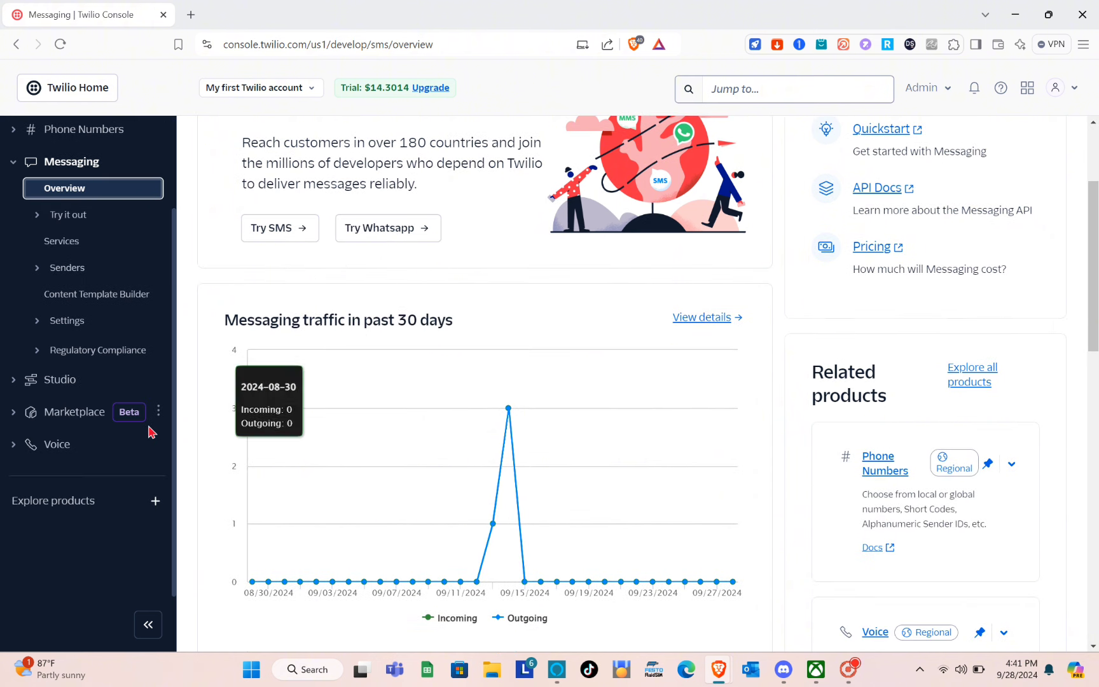
{"action": "scroll", "coordinate": [79, 454], "scroll_direction": "up", "scroll_amount": 2}
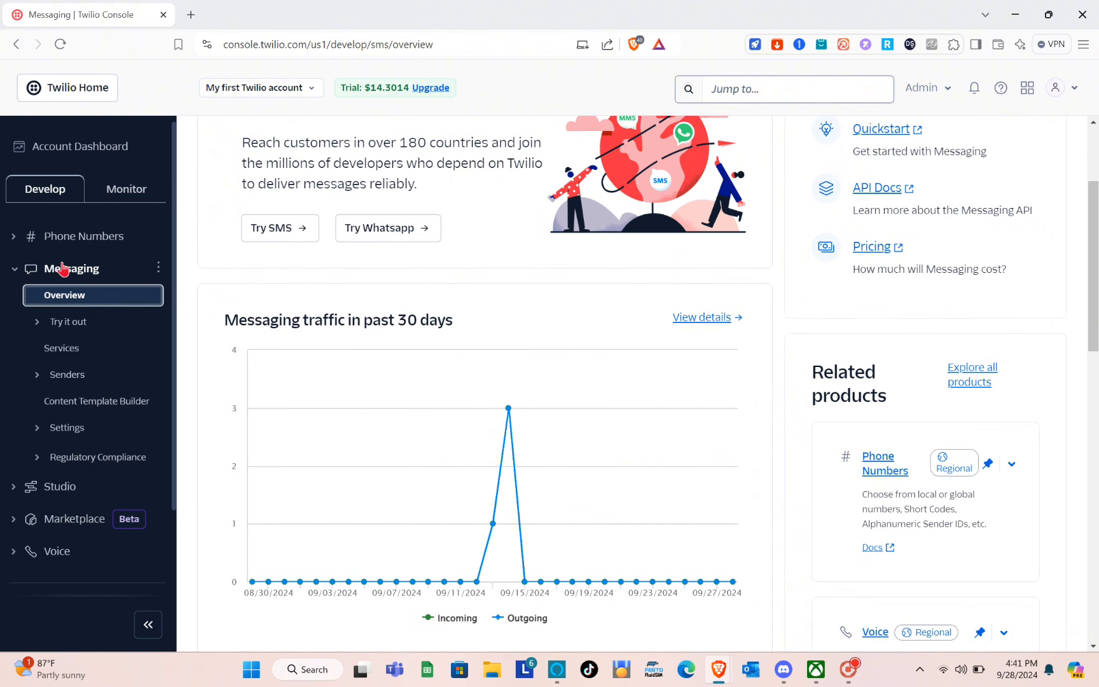
{"action": "scroll", "coordinate": [40, 448], "scroll_direction": "down", "scroll_amount": 2}
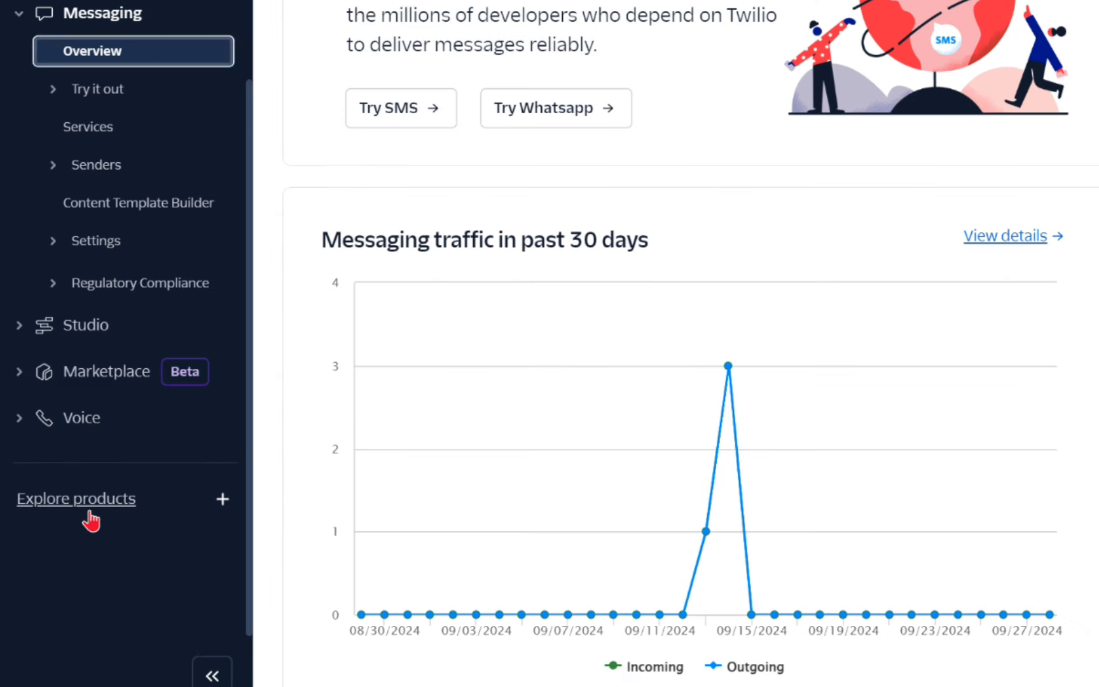
{"action": "left_click", "coordinate": [61, 509]}
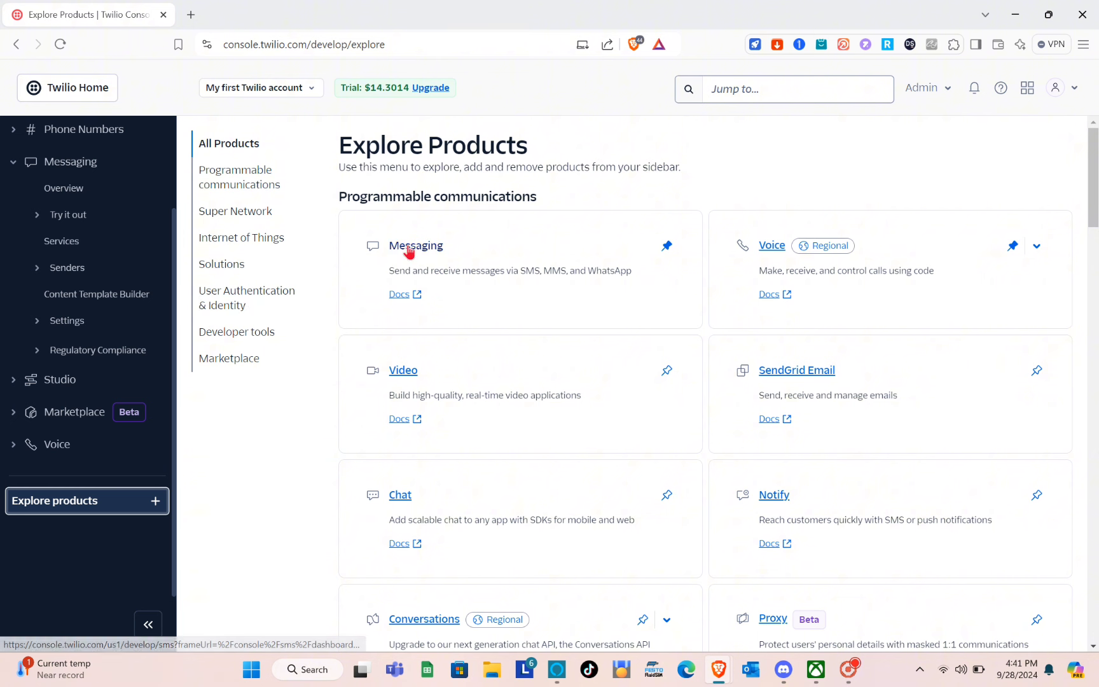
Highlight the Programmable communications heading and the Messaging product description on Explore Products.
{"action": "left_click_drag", "start_coordinate": [339, 195], "coordinate": [608, 178]}
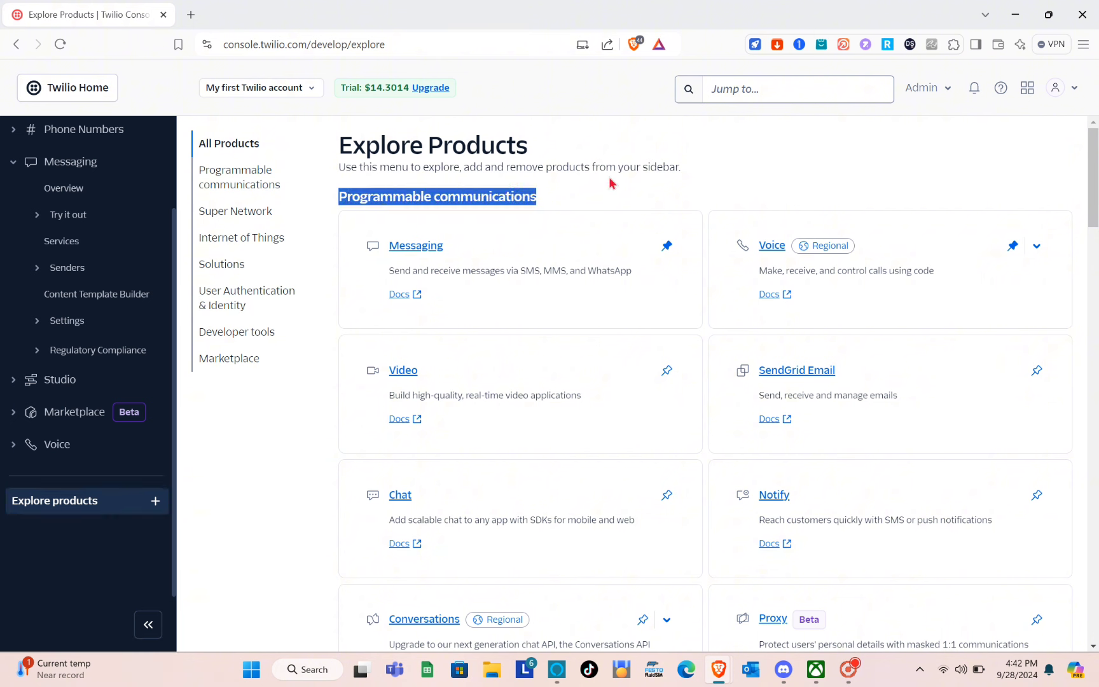
{"action": "left_click", "coordinate": [601, 196]}
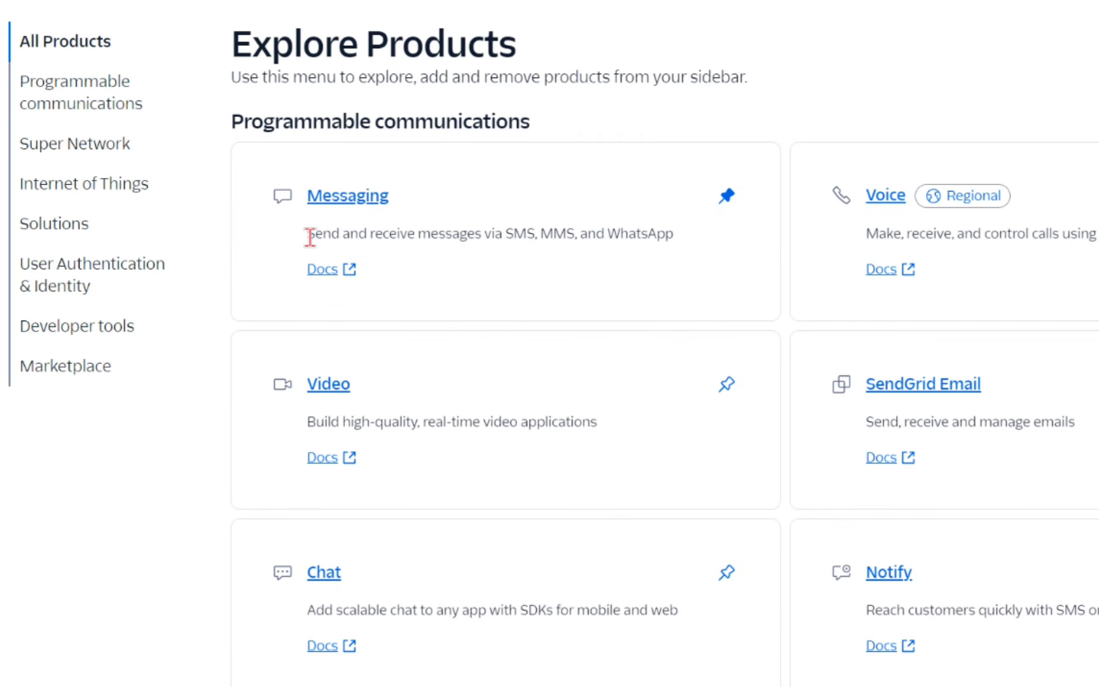
{"action": "left_click_drag", "start_coordinate": [310, 236], "coordinate": [697, 267]}
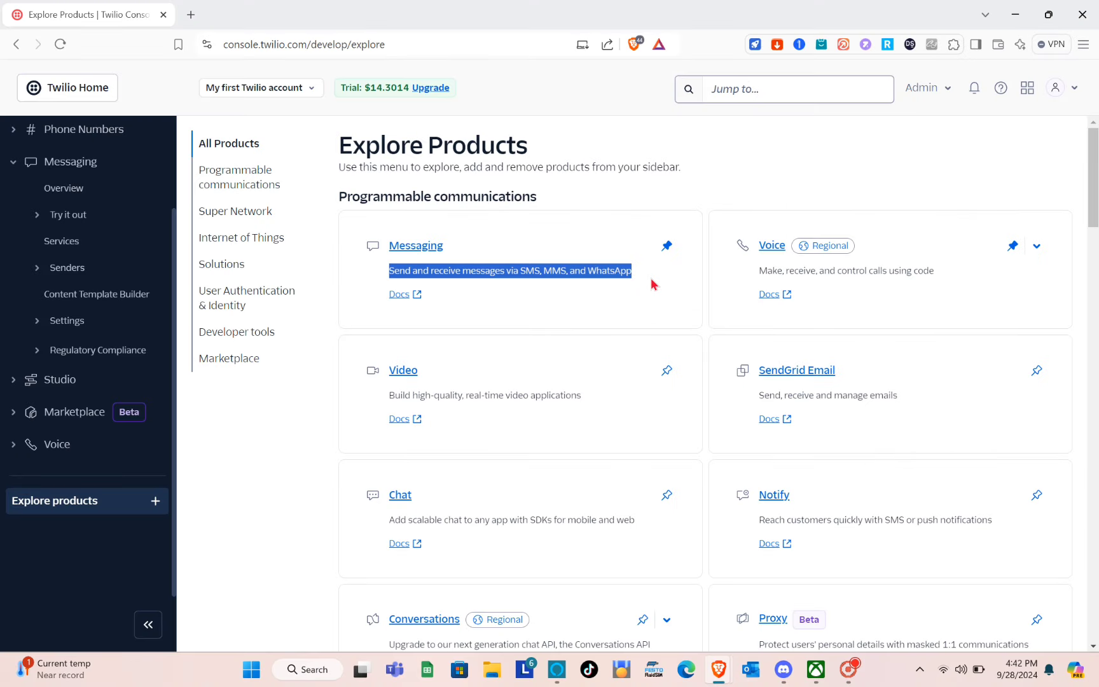
{"action": "left_click", "coordinate": [703, 246]}
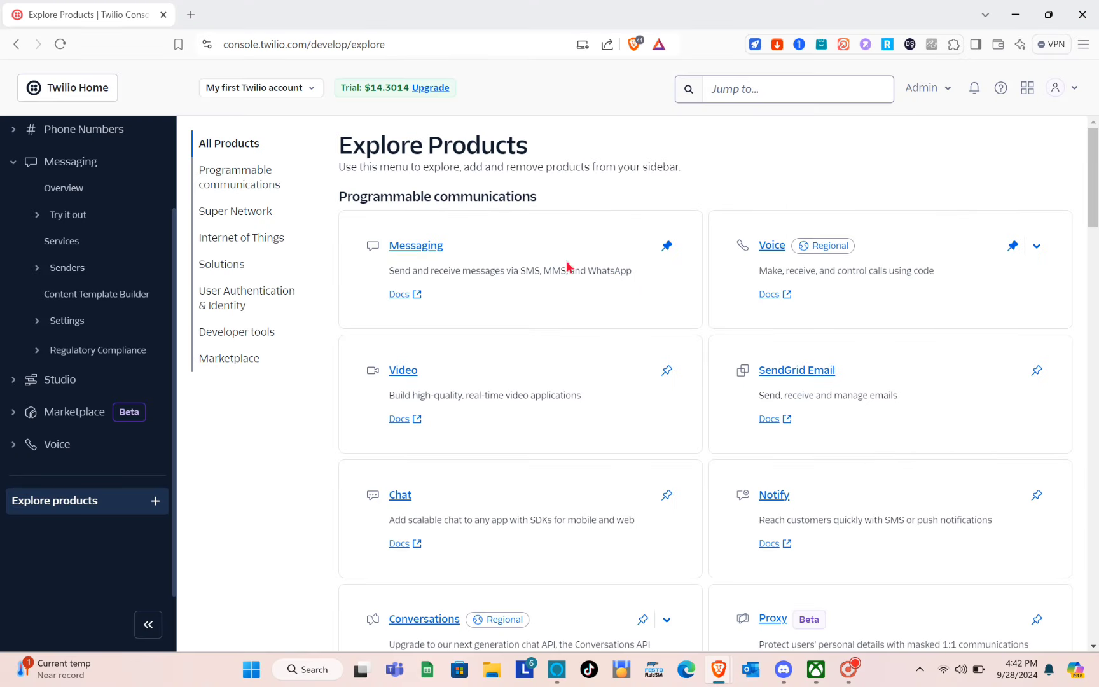
Return to the Messaging Overview page through the Messaging card.
{"action": "left_click", "coordinate": [421, 248]}
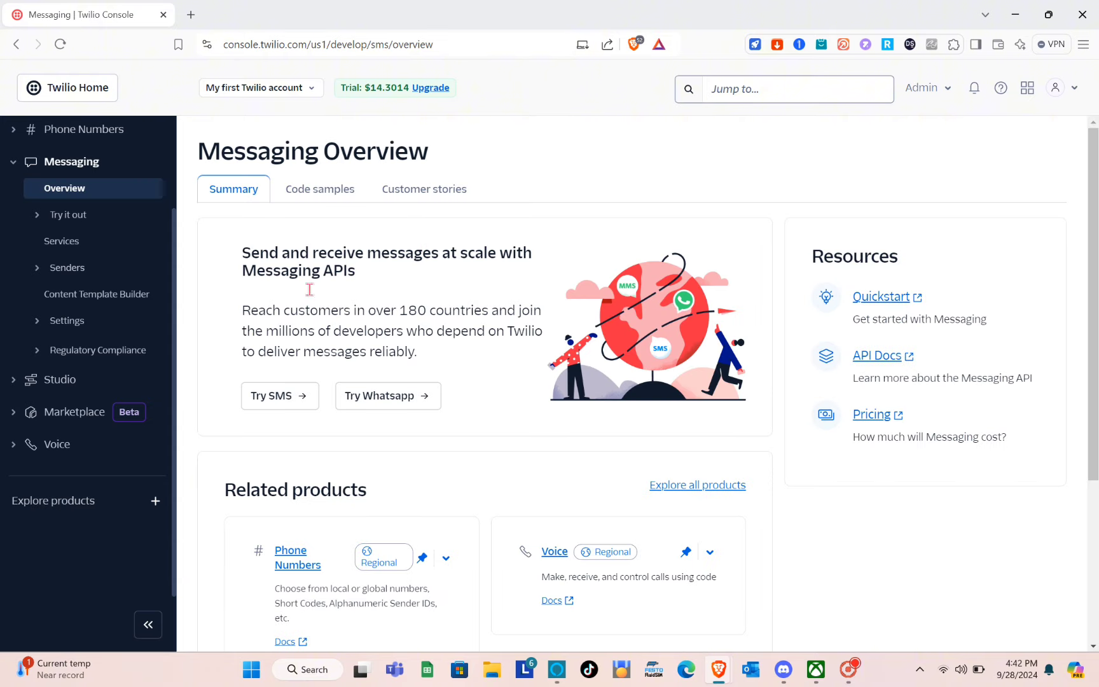
{"action": "scroll", "coordinate": [407, 391], "scroll_direction": "down", "scroll_amount": 3}
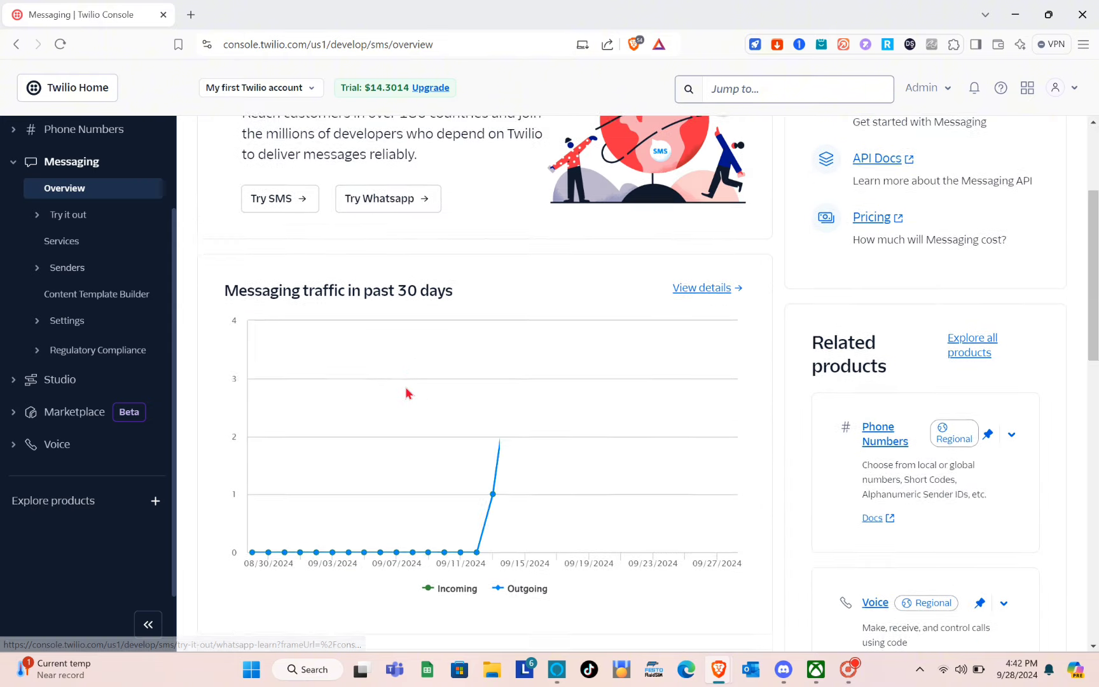
{"action": "scroll", "coordinate": [407, 391], "scroll_direction": "up", "scroll_amount": 3}
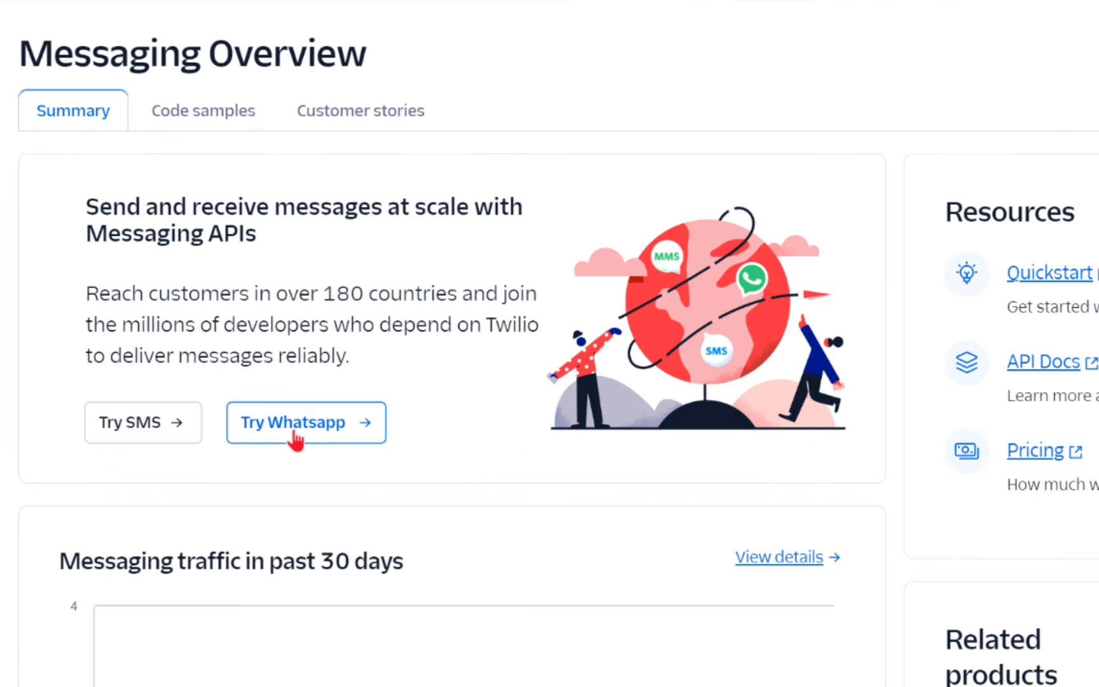
Open the WhatsApp sandbox try-out page and read the Connect to WhatsApp Sandbox instructions.
{"action": "left_click", "coordinate": [384, 403]}
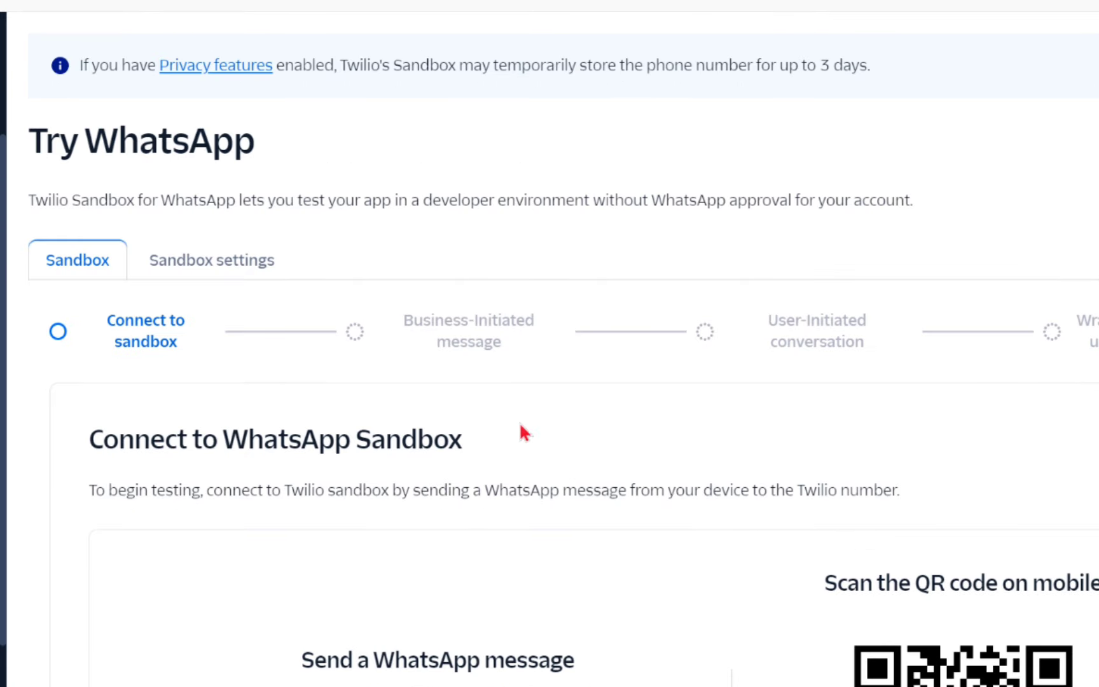
{"action": "scroll", "coordinate": [473, 412], "scroll_direction": "down", "scroll_amount": 4}
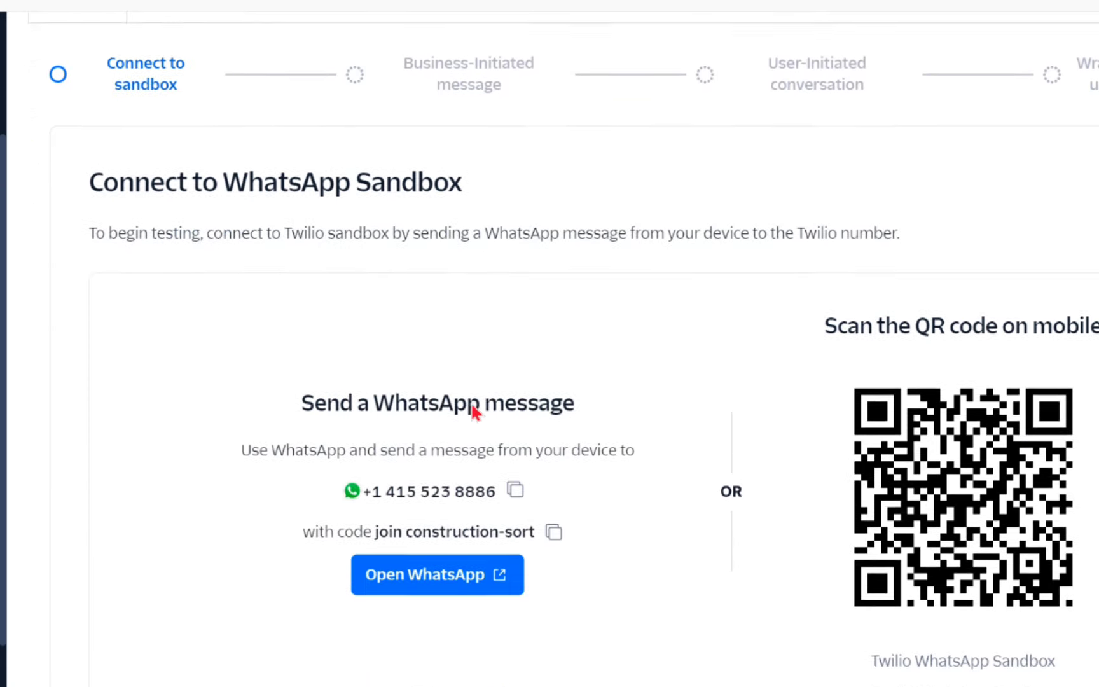
{"action": "scroll", "coordinate": [453, 375], "scroll_direction": "up", "scroll_amount": 3}
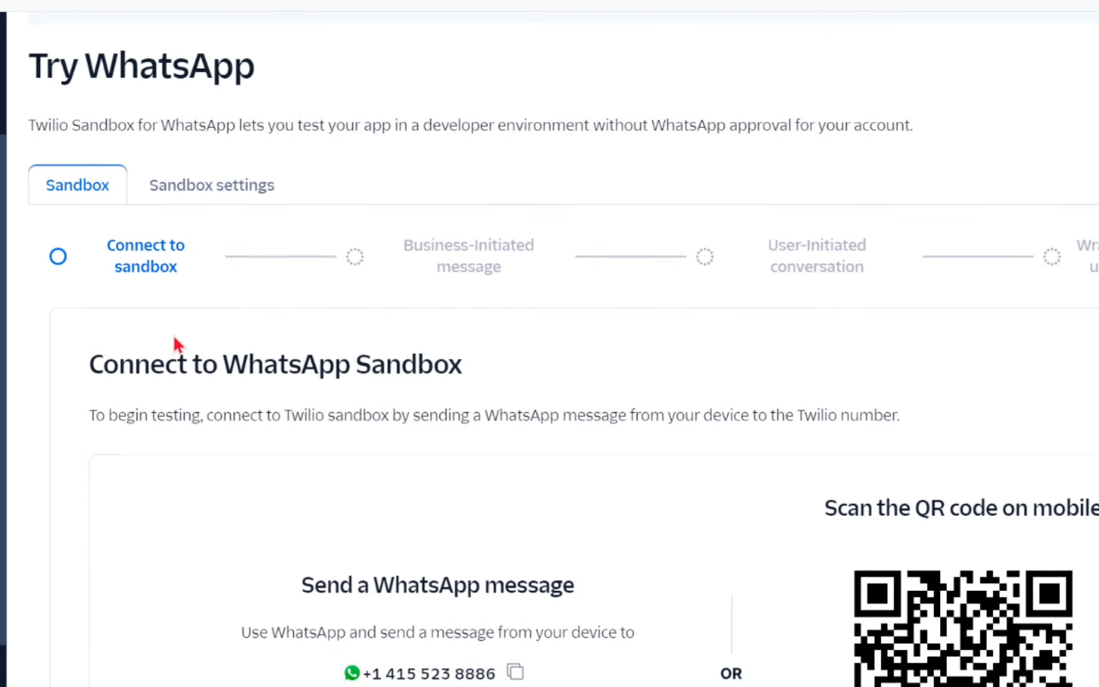
{"action": "scroll", "coordinate": [172, 335], "scroll_direction": "down", "scroll_amount": 2}
{"action": "scroll", "coordinate": [154, 361], "scroll_direction": "up", "scroll_amount": 1}
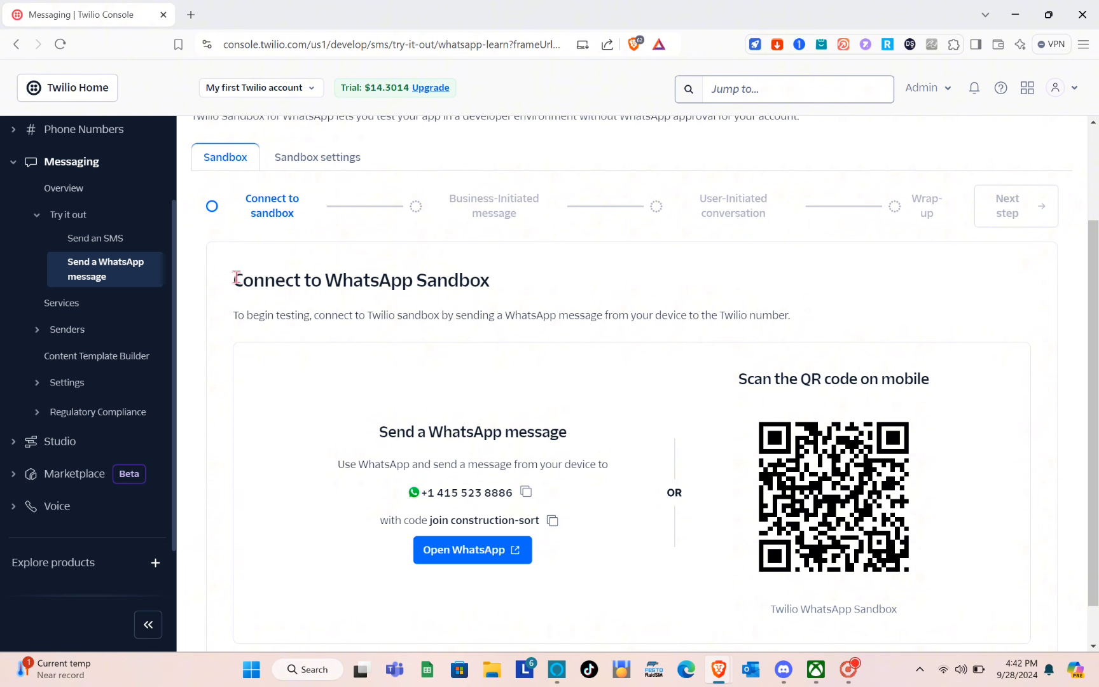
{"action": "left_click_drag", "start_coordinate": [245, 280], "coordinate": [500, 278]}
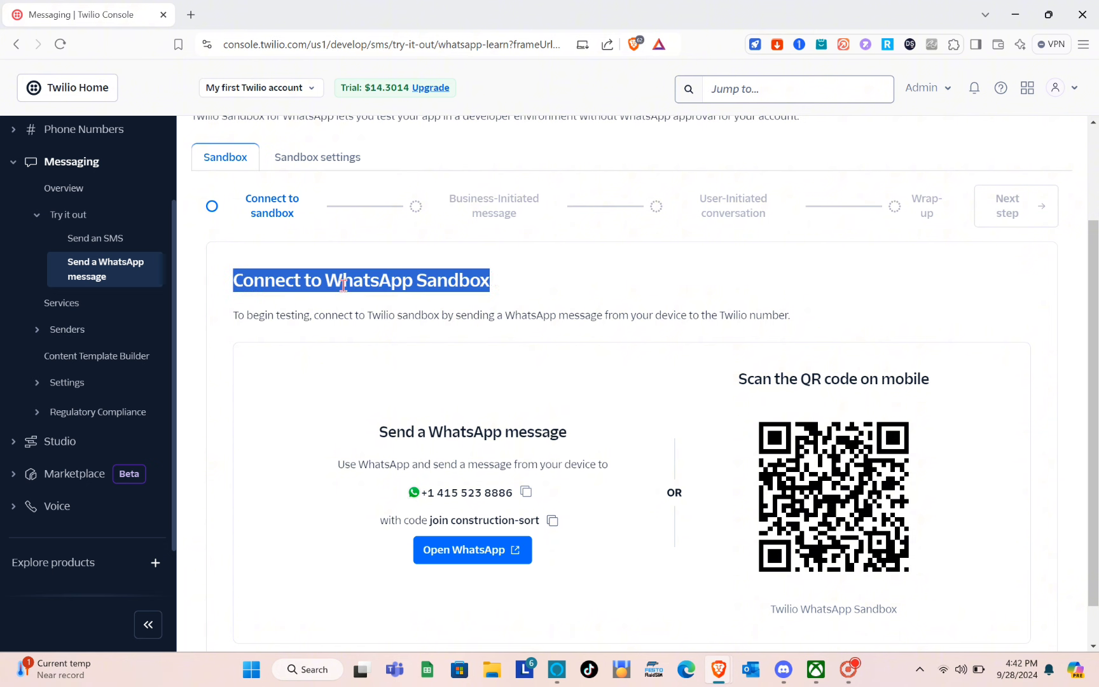
{"action": "left_click_drag", "start_coordinate": [235, 311], "coordinate": [870, 319]}
{"action": "left_click", "coordinate": [869, 319]}
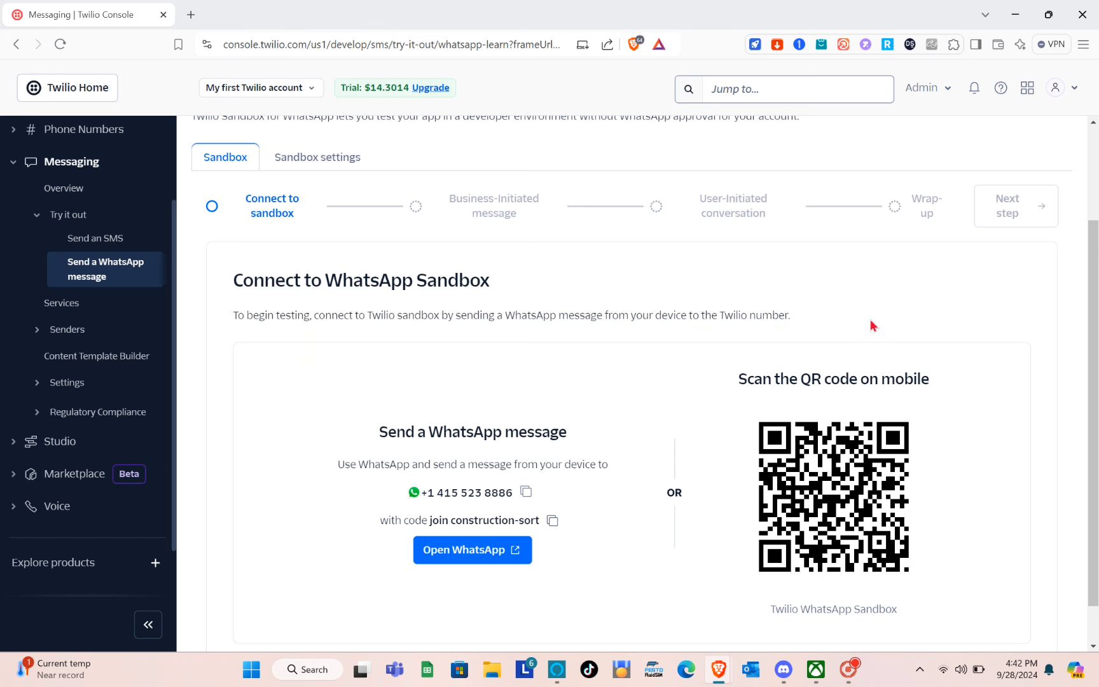
{"action": "scroll", "coordinate": [502, 409], "scroll_direction": "down", "scroll_amount": 1}
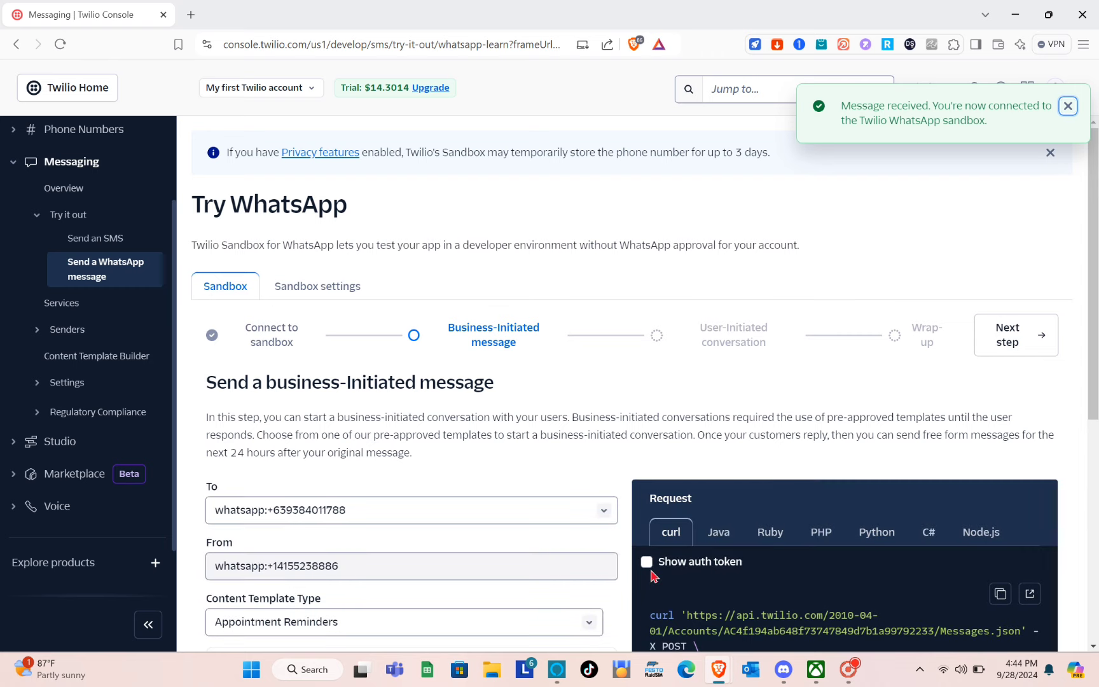
Keep the sandbox recipient number and Appointment Reminders as the content template.
{"action": "scroll", "coordinate": [652, 575], "scroll_direction": "down", "scroll_amount": 3}
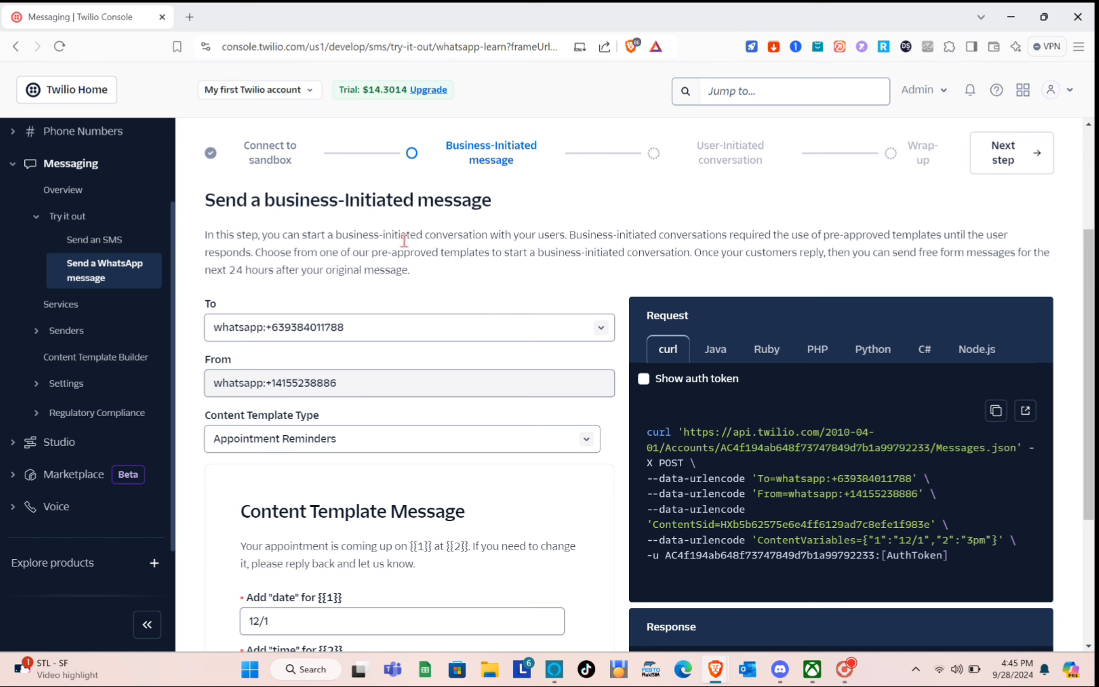
{"action": "scroll", "coordinate": [404, 241], "scroll_direction": "down", "scroll_amount": 3}
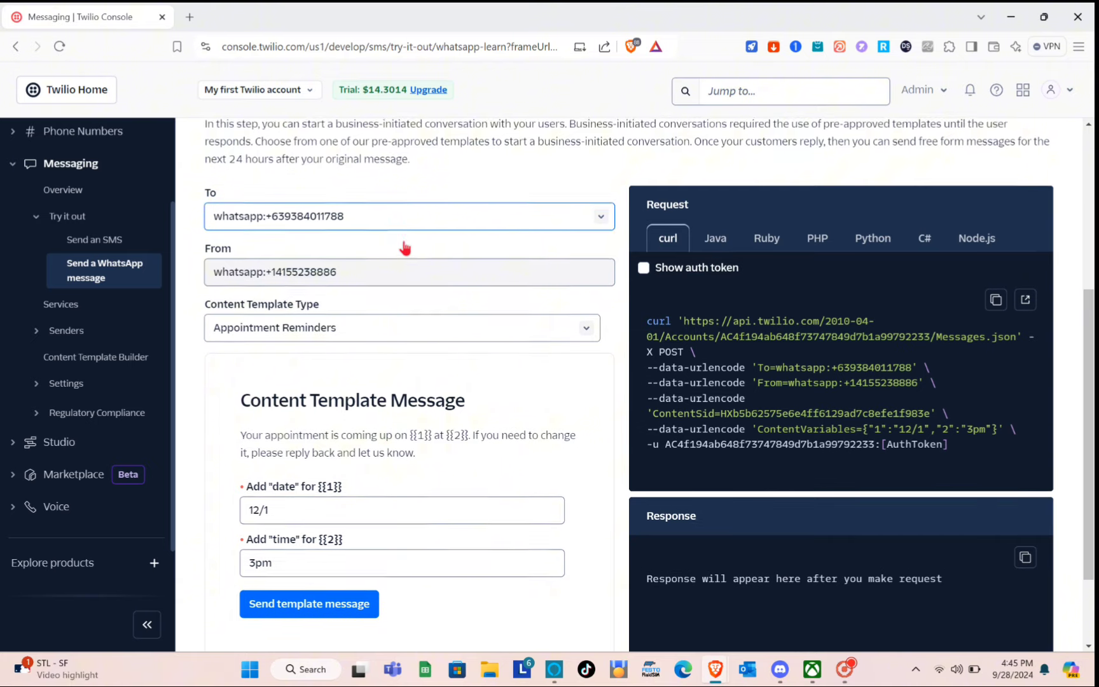
{"action": "scroll", "coordinate": [405, 247], "scroll_direction": "up", "scroll_amount": 1}
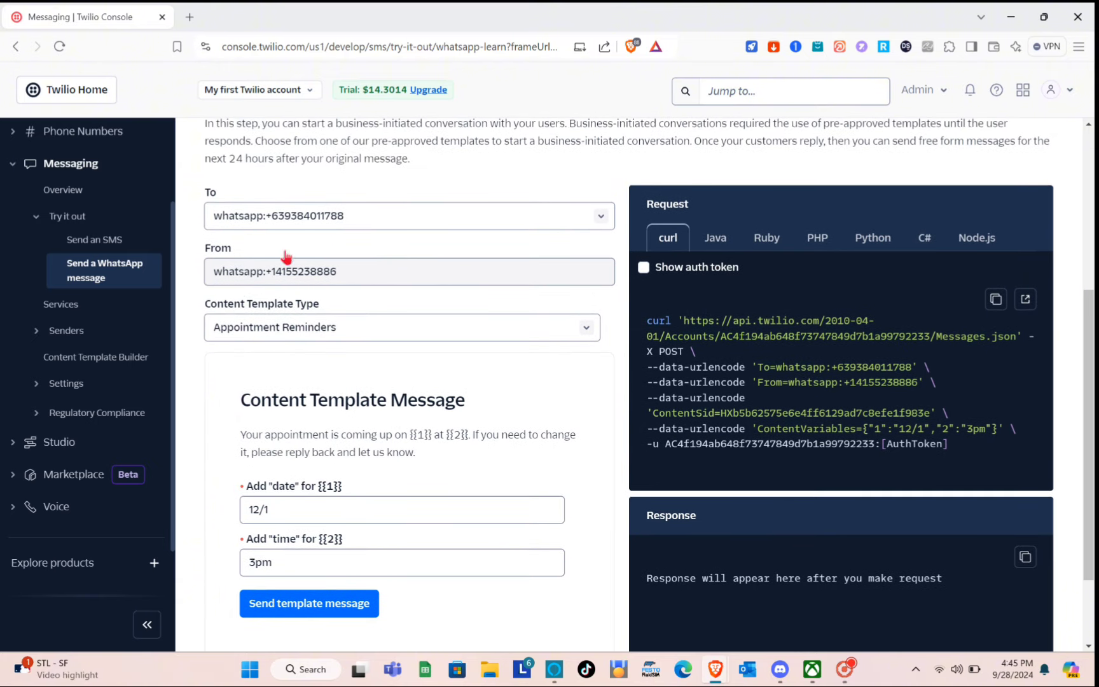
{"action": "left_click", "coordinate": [369, 220]}
{"action": "left_click", "coordinate": [370, 244]}
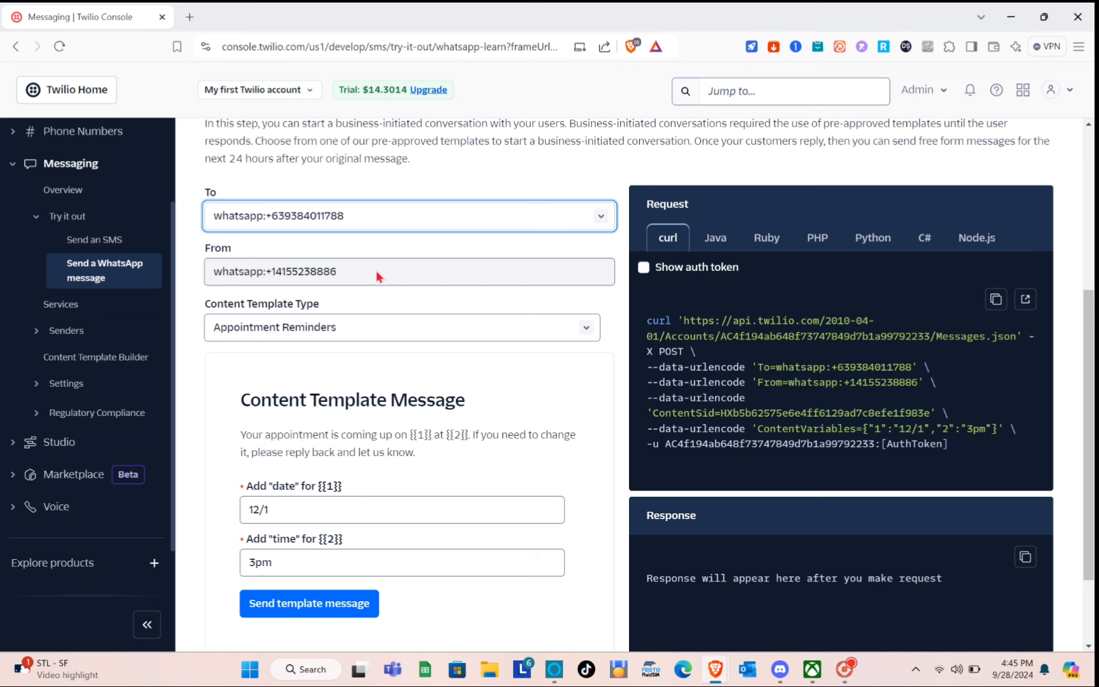
{"action": "left_click", "coordinate": [376, 270]}
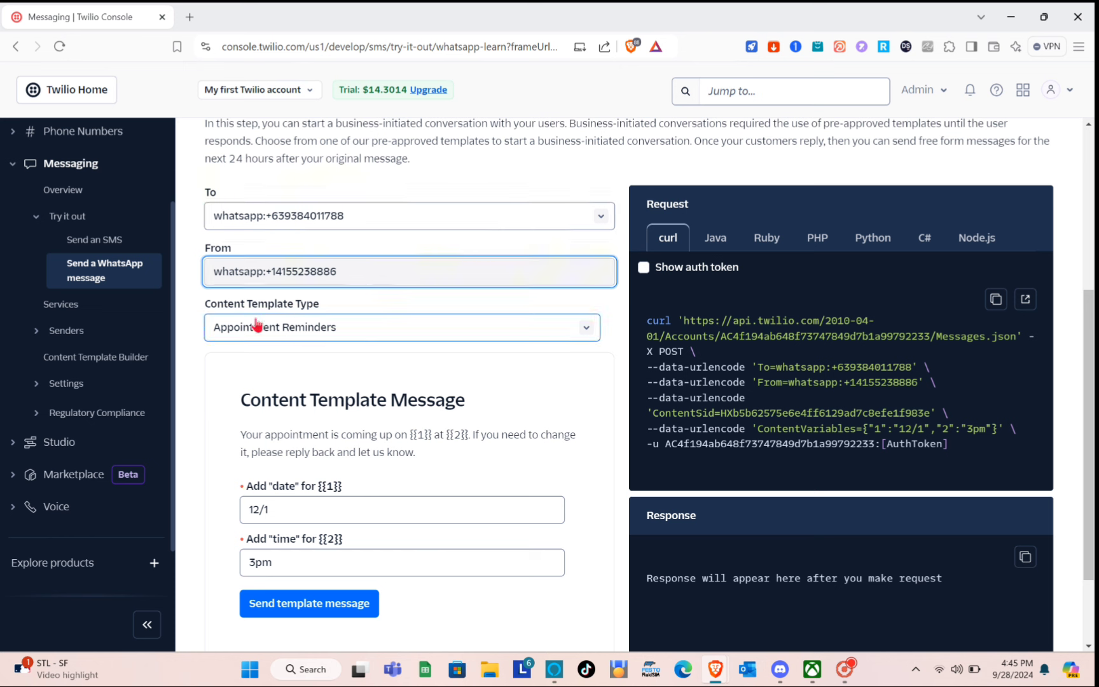
{"action": "left_click", "coordinate": [349, 334]}
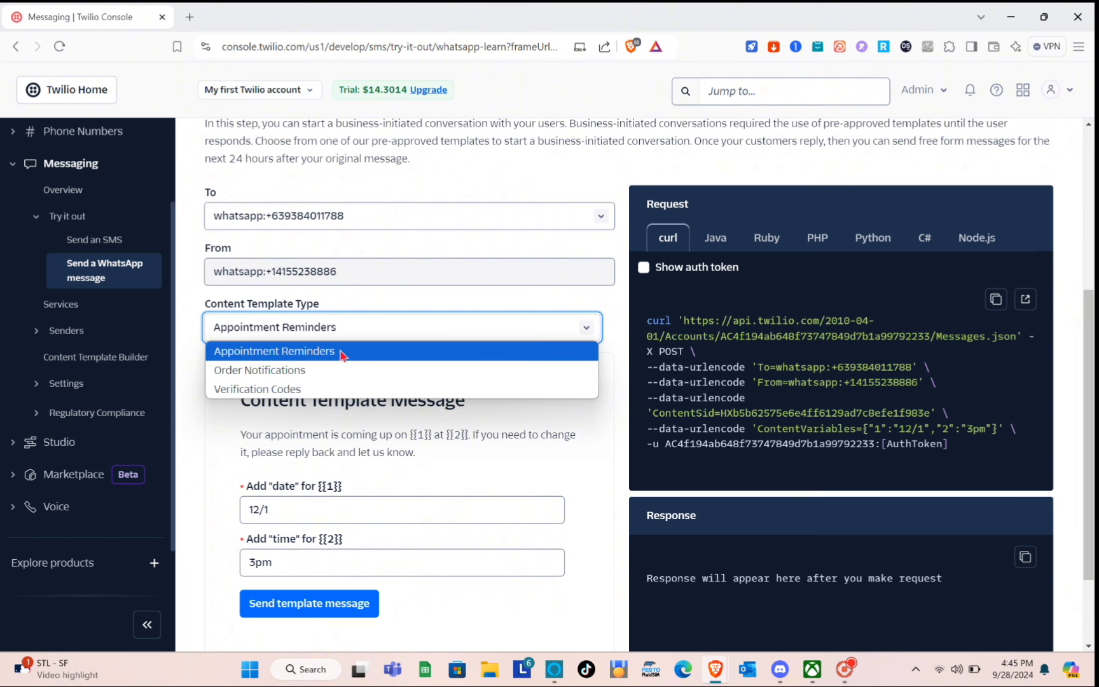
{"action": "left_click", "coordinate": [342, 355]}
Check the 12/1 date and 3pm time values and send the template message.
{"action": "scroll", "coordinate": [342, 355], "scroll_direction": "down", "scroll_amount": 2}
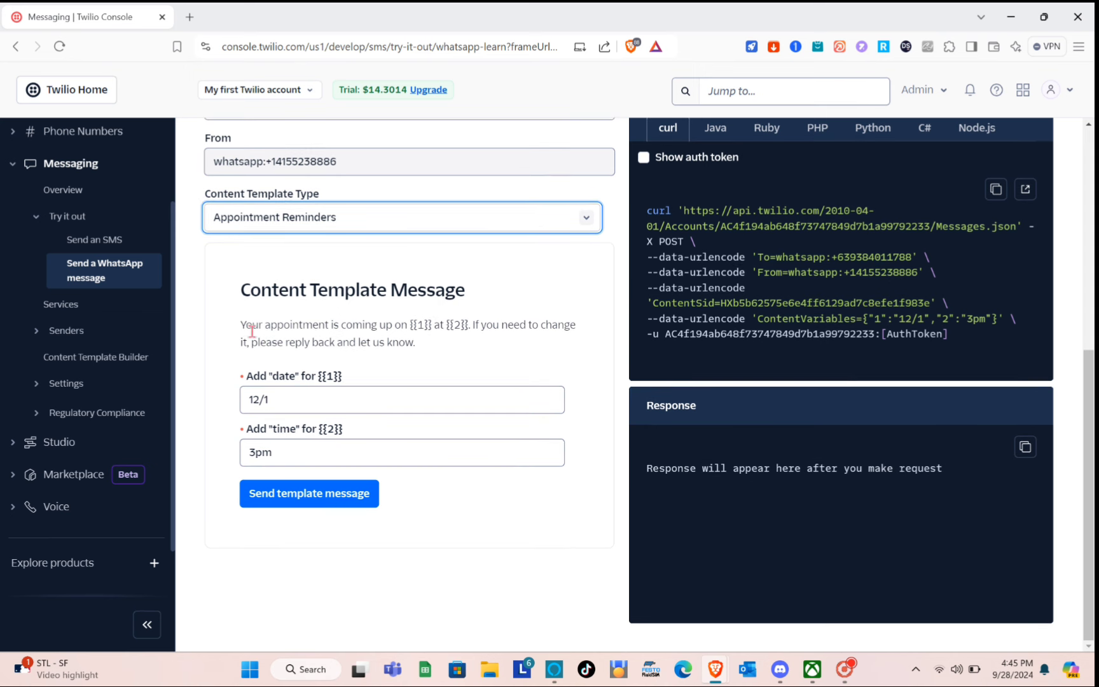
{"action": "left_click_drag", "start_coordinate": [248, 329], "coordinate": [405, 349]}
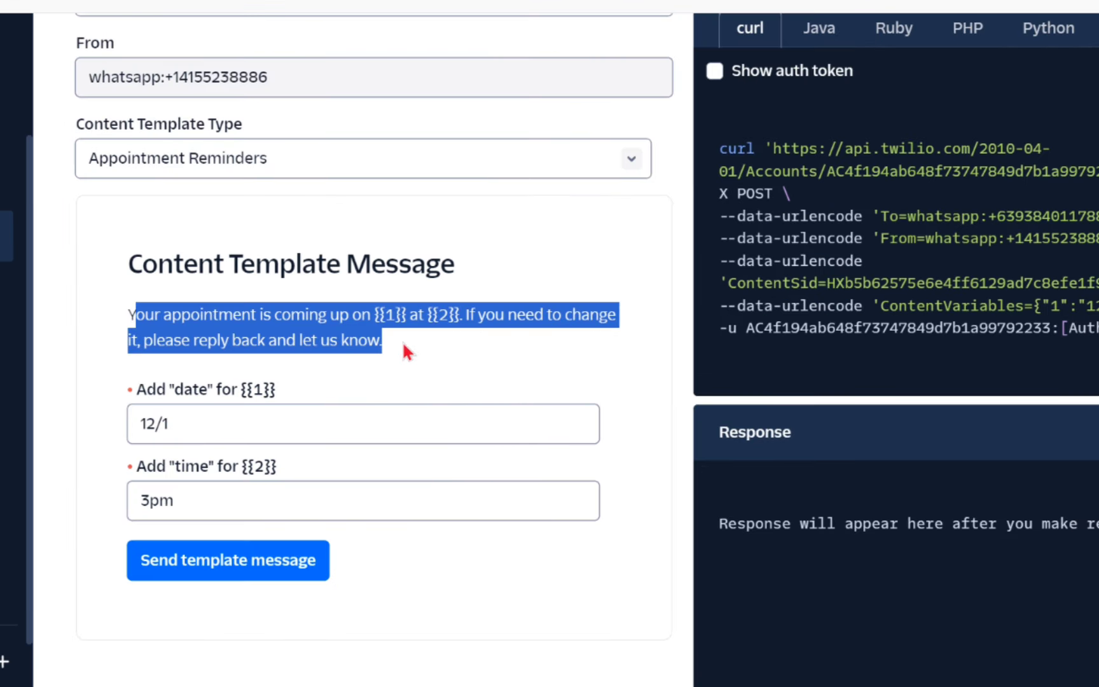
{"action": "left_click", "coordinate": [404, 348]}
{"action": "left_click", "coordinate": [248, 422]}
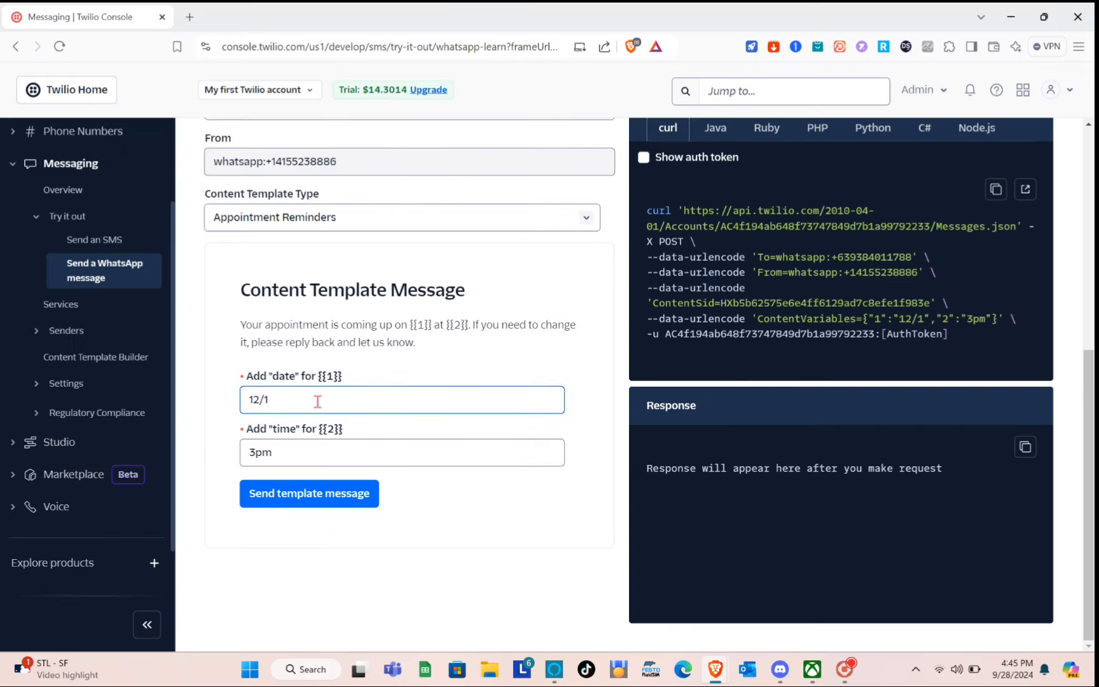
{"action": "left_click", "coordinate": [337, 455]}
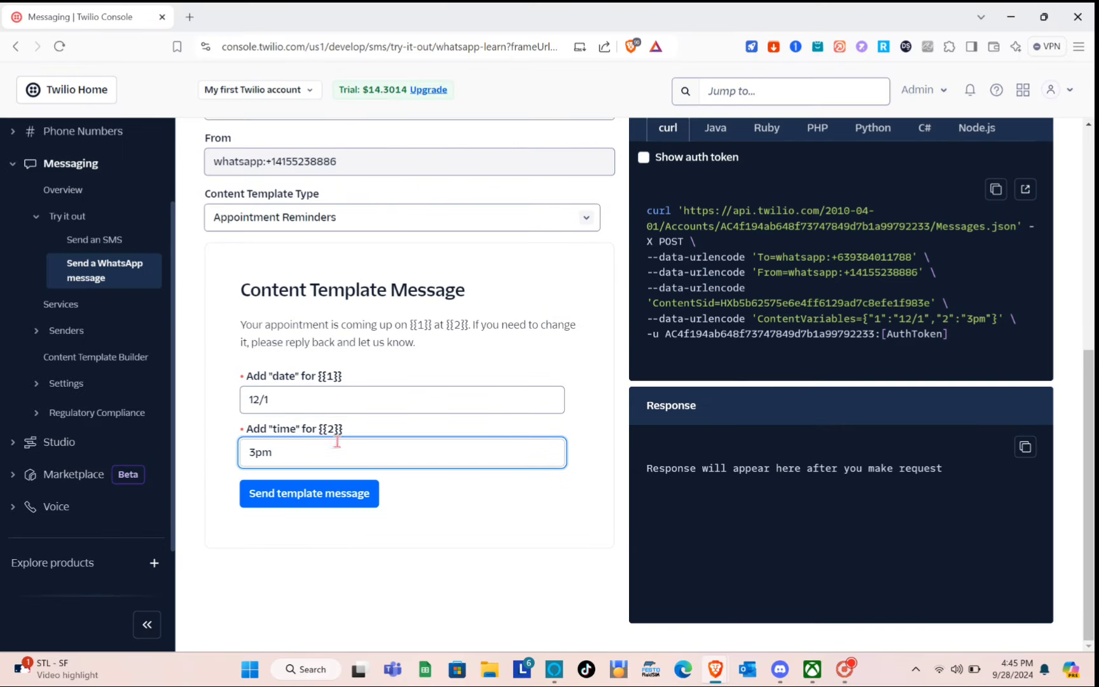
{"action": "scroll", "coordinate": [372, 429], "scroll_direction": "up", "scroll_amount": 2}
{"action": "scroll", "coordinate": [346, 433], "scroll_direction": "down", "scroll_amount": 2}
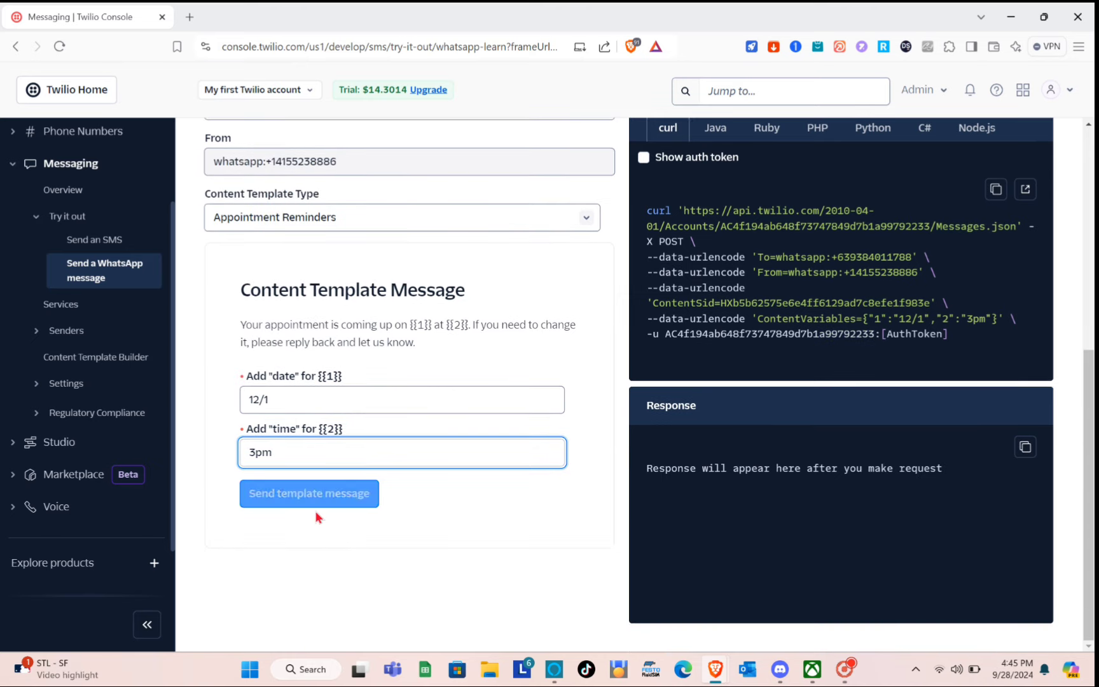
{"action": "left_click", "coordinate": [316, 494]}
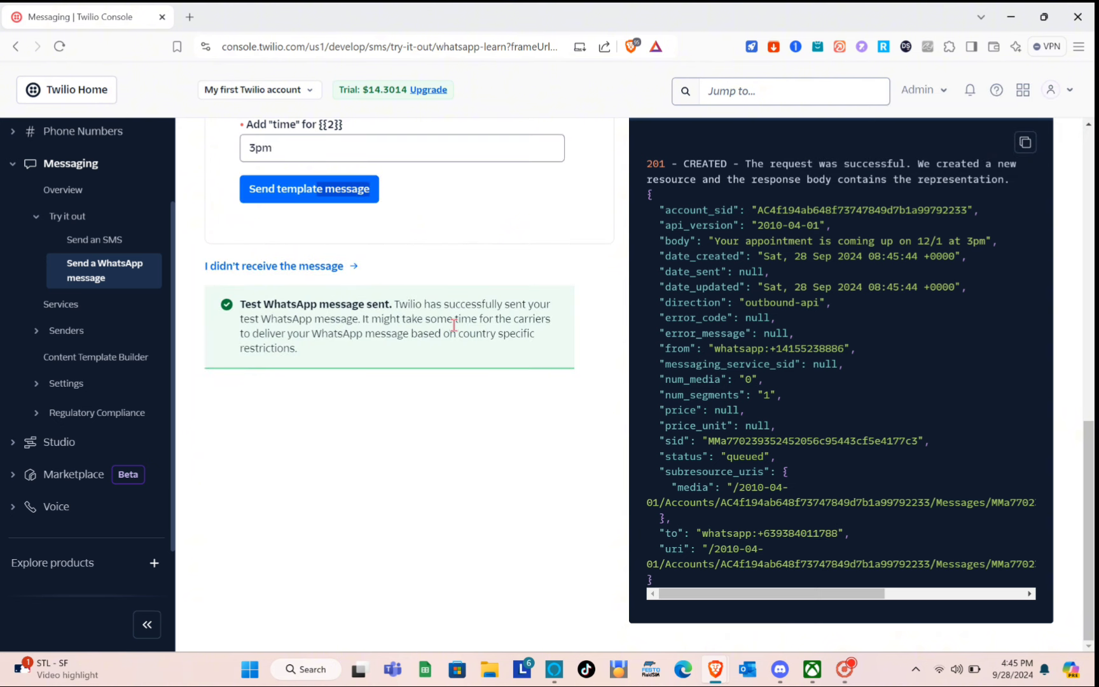
Review the Response panel showing the 201 CREATED result.
{"action": "scroll", "coordinate": [453, 324], "scroll_direction": "up", "scroll_amount": 8}
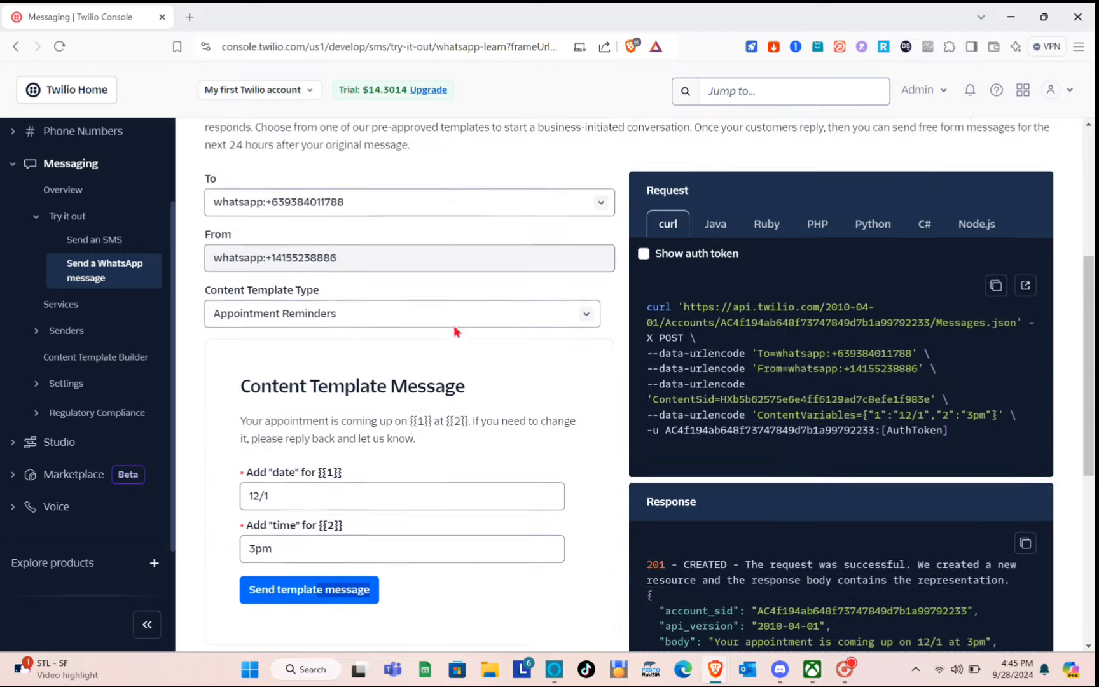
{"action": "scroll", "coordinate": [455, 331], "scroll_direction": "down", "scroll_amount": 2}
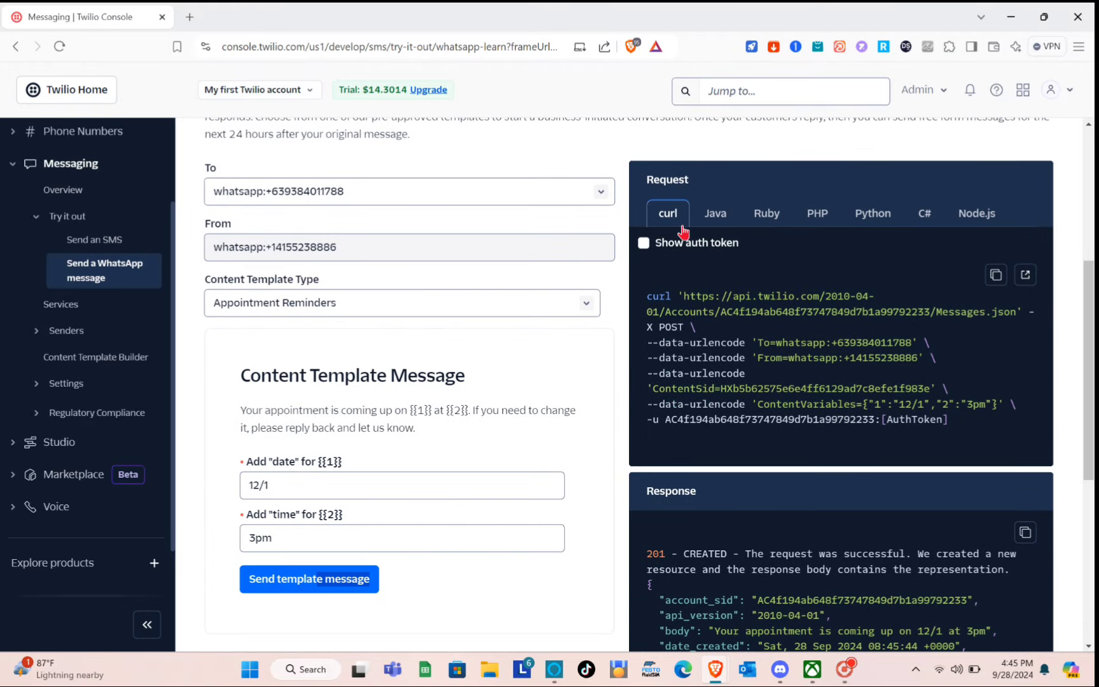
{"action": "scroll", "coordinate": [683, 290], "scroll_direction": "down", "scroll_amount": 4}
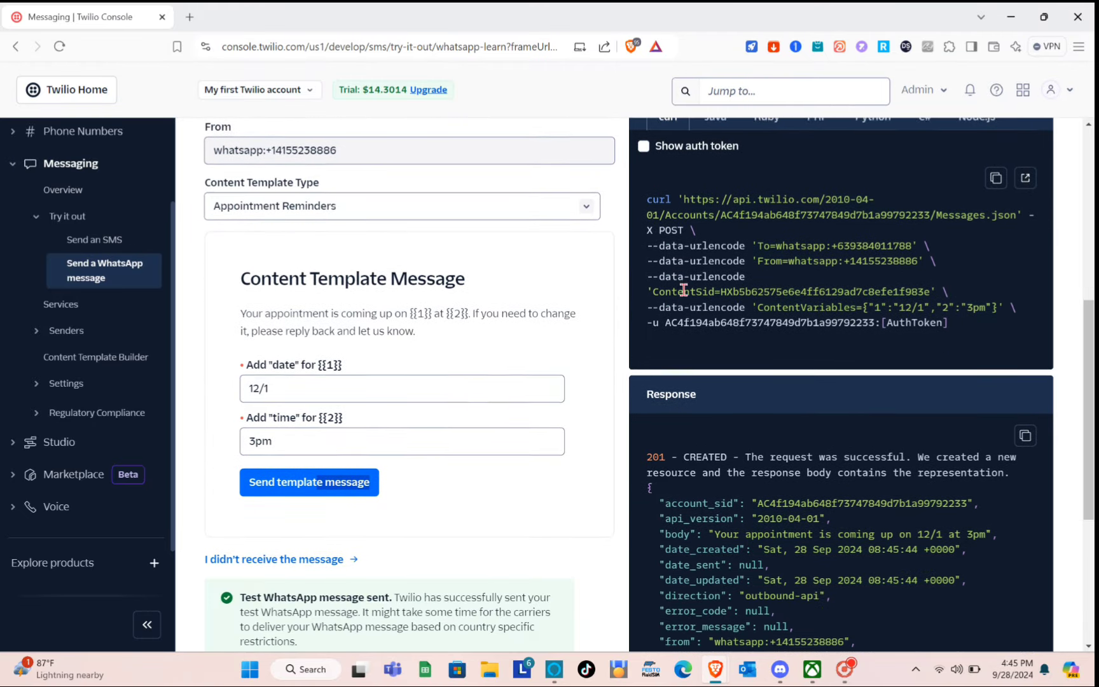
{"action": "scroll", "coordinate": [684, 289], "scroll_direction": "down", "scroll_amount": 2}
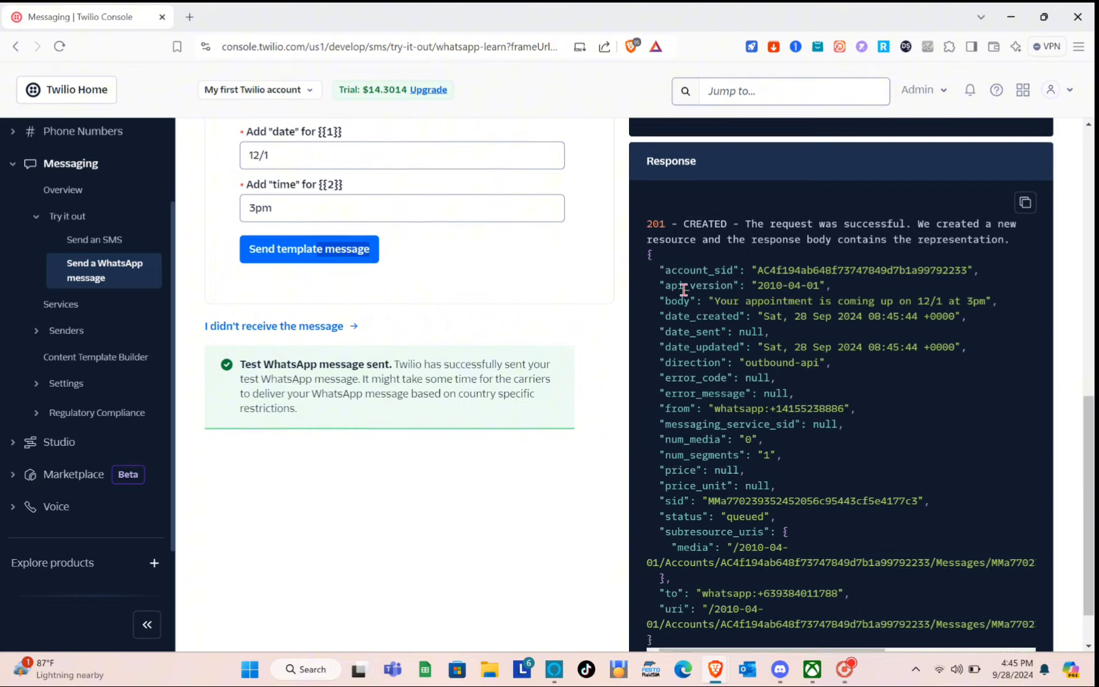
{"action": "scroll", "coordinate": [683, 290], "scroll_direction": "up", "scroll_amount": 6}
{"action": "scroll", "coordinate": [680, 287], "scroll_direction": "down", "scroll_amount": 5}
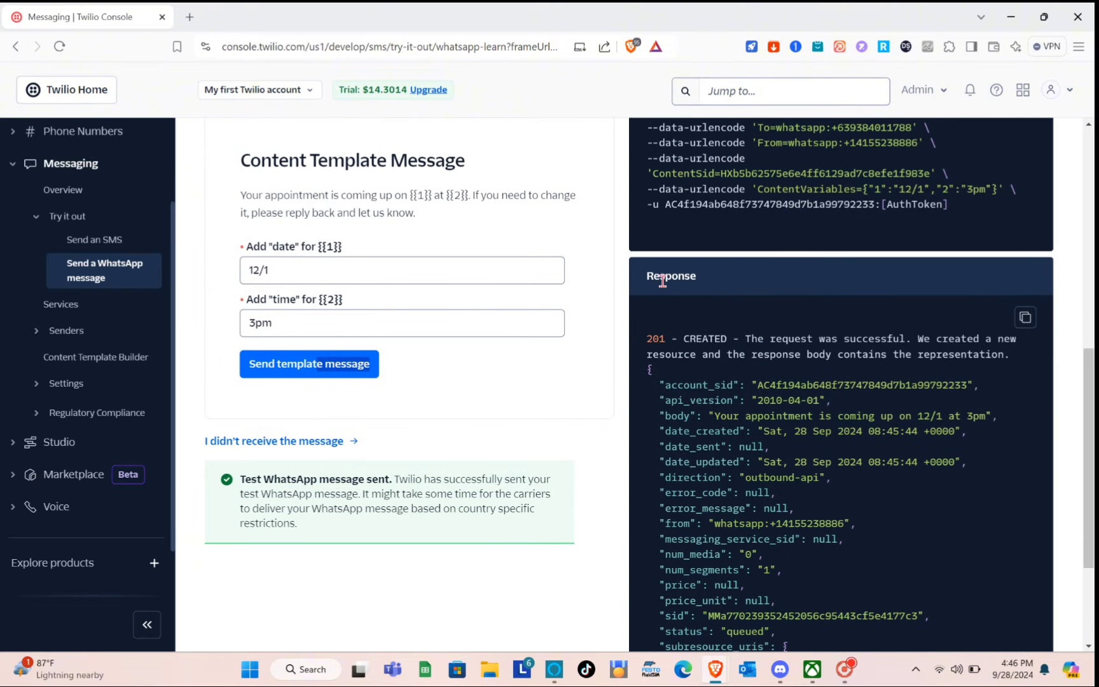
{"action": "left_click_drag", "start_coordinate": [650, 273], "coordinate": [719, 285]}
{"action": "scroll", "coordinate": [719, 285], "scroll_direction": "down", "scroll_amount": 3}
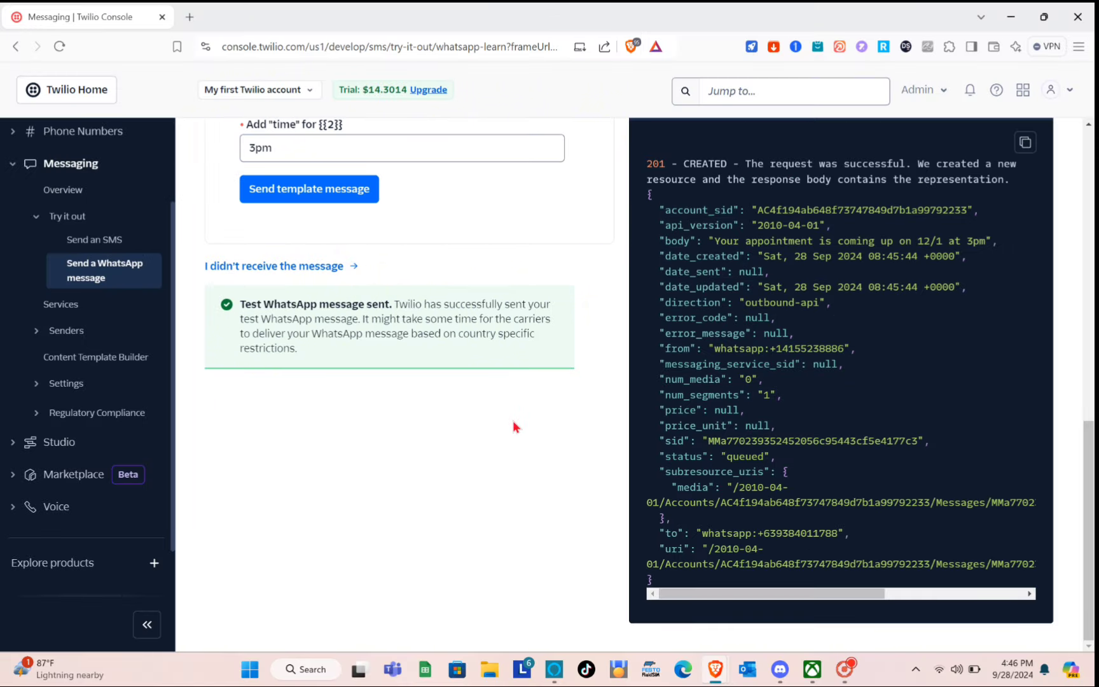
{"action": "scroll", "coordinate": [512, 423], "scroll_direction": "up", "scroll_amount": 5}
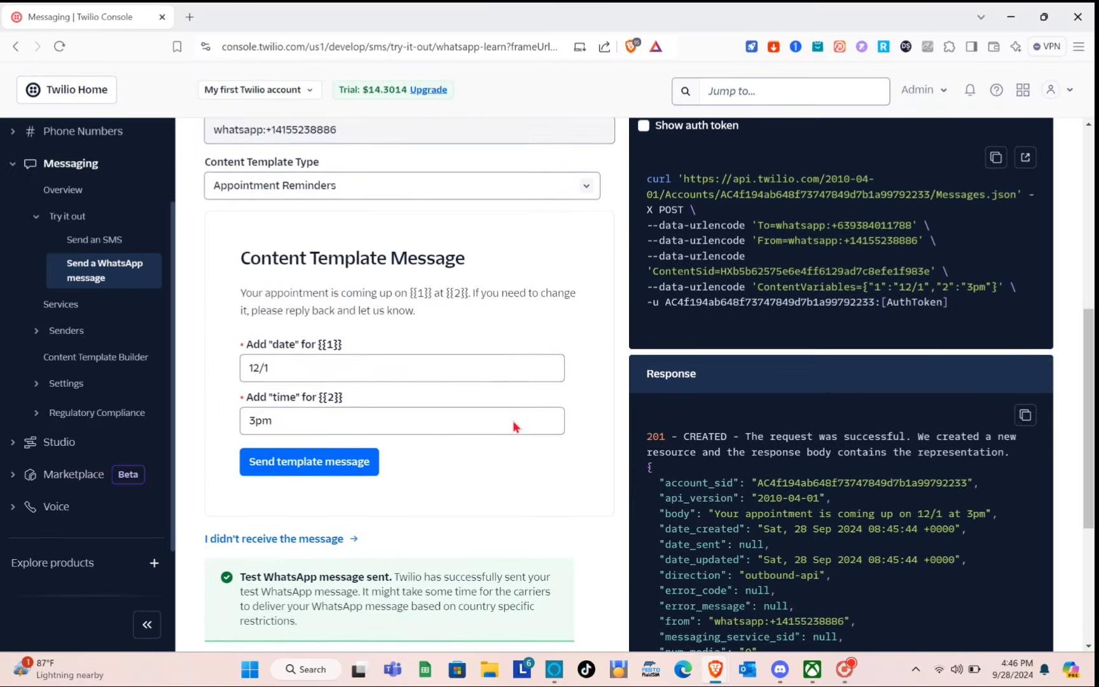
{"action": "scroll", "coordinate": [512, 420], "scroll_direction": "up", "scroll_amount": 5}
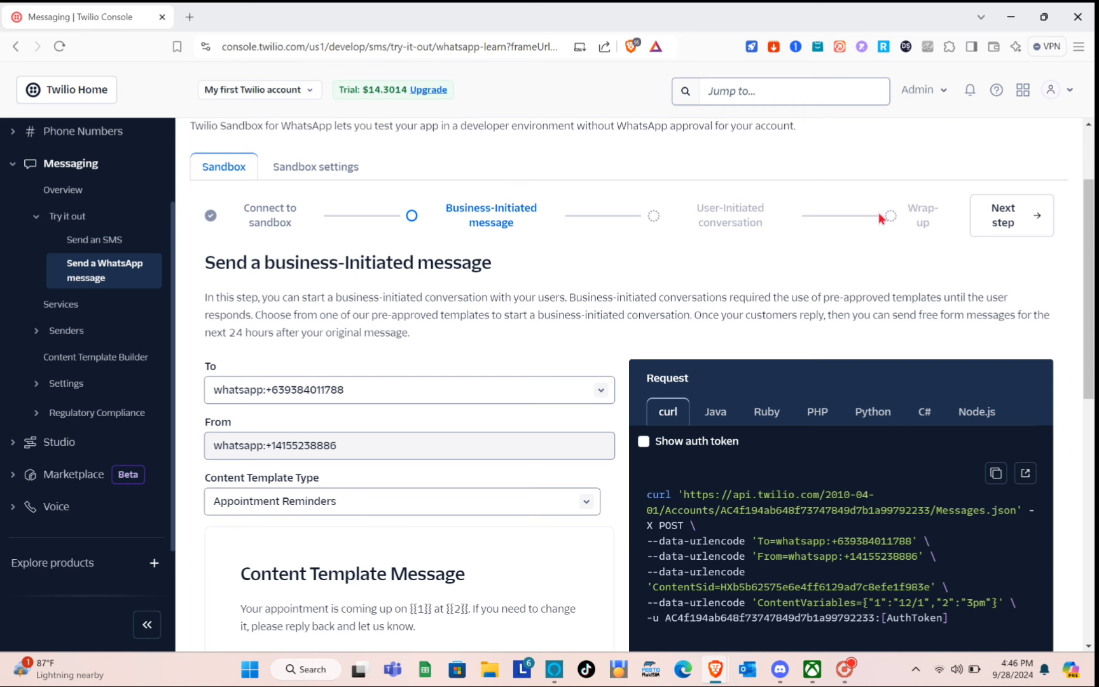
Advance to the User-Initiated conversation step and wait for the WhatsApp reply to register.
{"action": "left_click", "coordinate": [978, 220]}
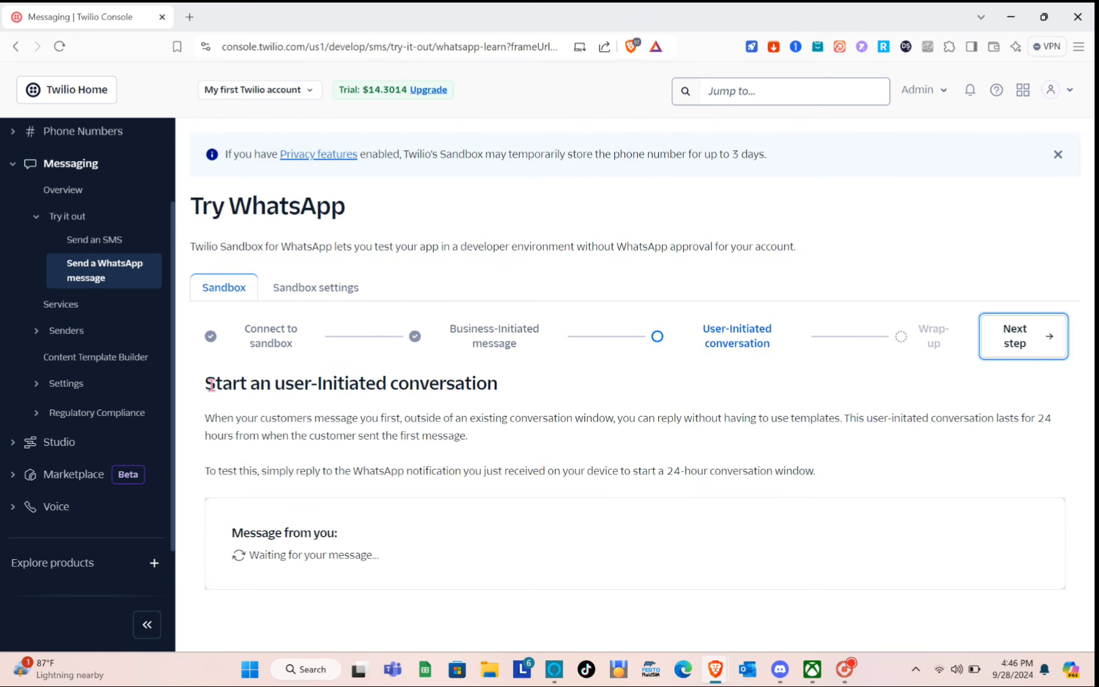
{"action": "left_click_drag", "start_coordinate": [206, 383], "coordinate": [515, 381]}
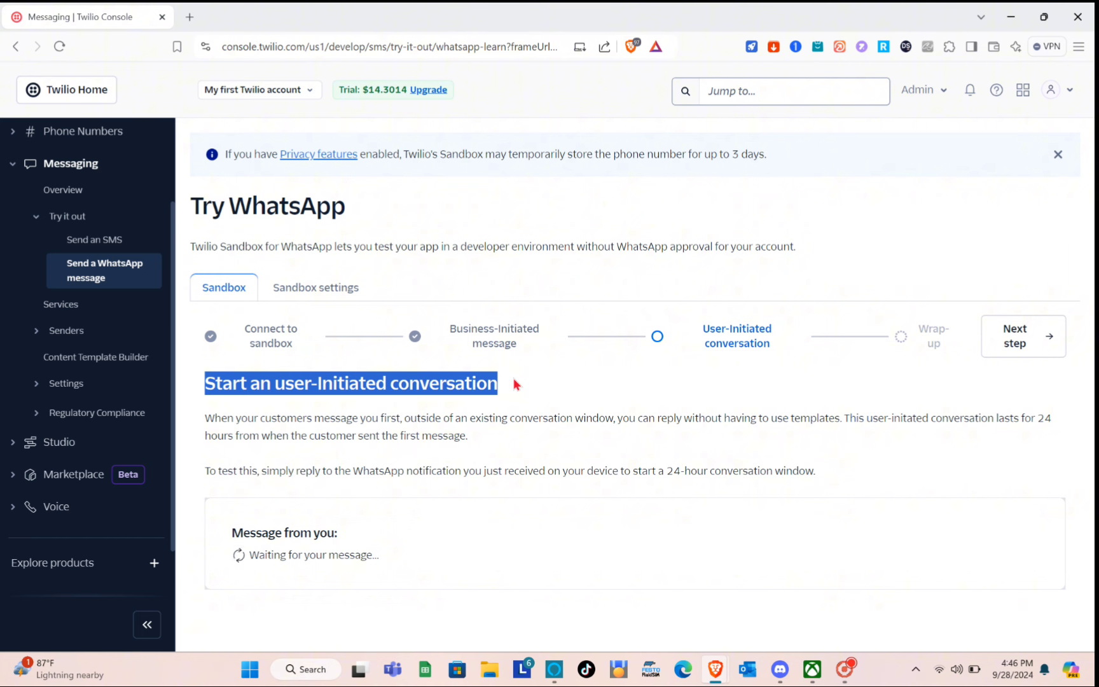
{"action": "left_click", "coordinate": [513, 378]}
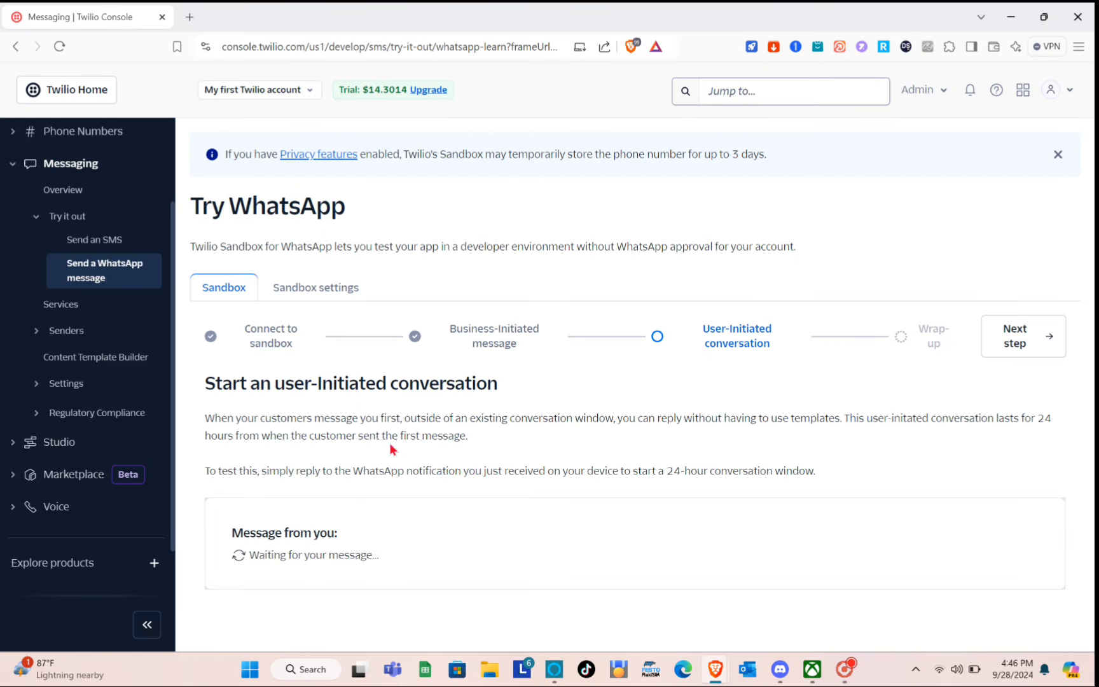
{"action": "left_click_drag", "start_coordinate": [205, 471], "coordinate": [871, 472]}
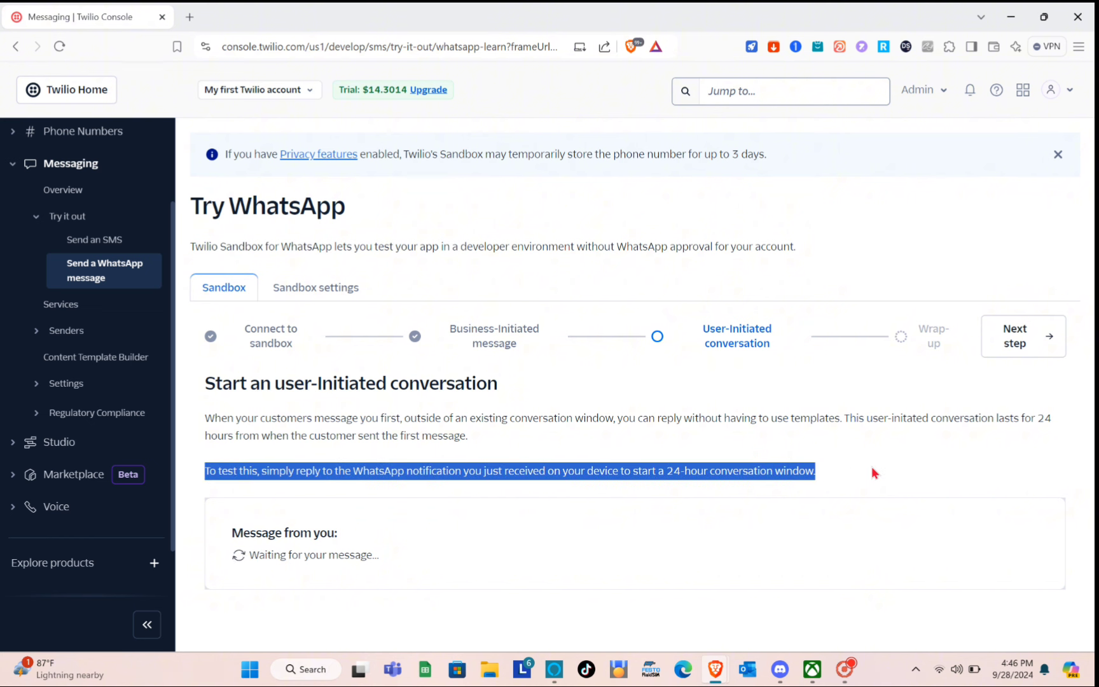
{"action": "left_click", "coordinate": [872, 468]}
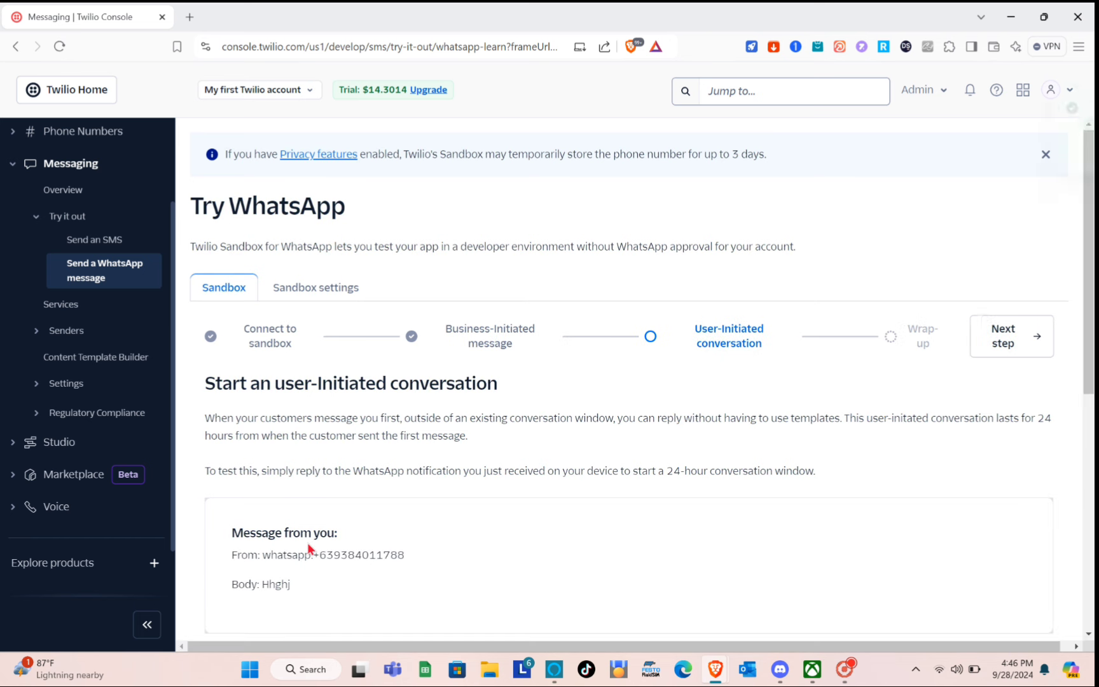
{"action": "scroll", "coordinate": [307, 543], "scroll_direction": "down", "scroll_amount": 1}
{"action": "scroll", "coordinate": [307, 542], "scroll_direction": "down", "scroll_amount": 1}
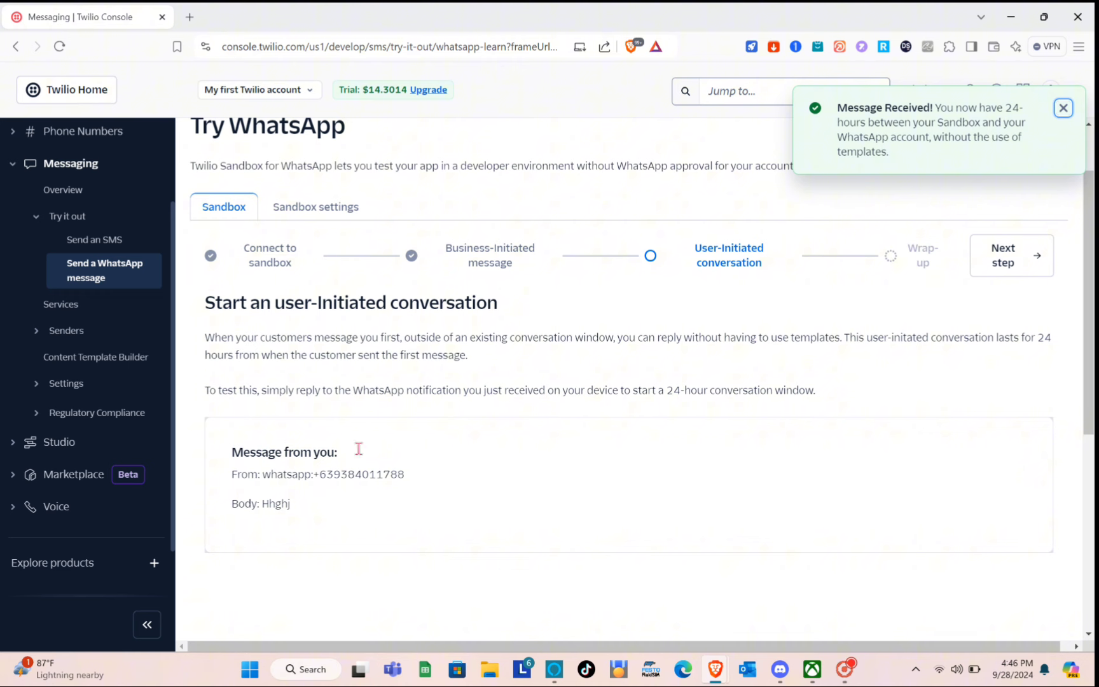
{"action": "scroll", "coordinate": [418, 536], "scroll_direction": "down", "scroll_amount": 6}
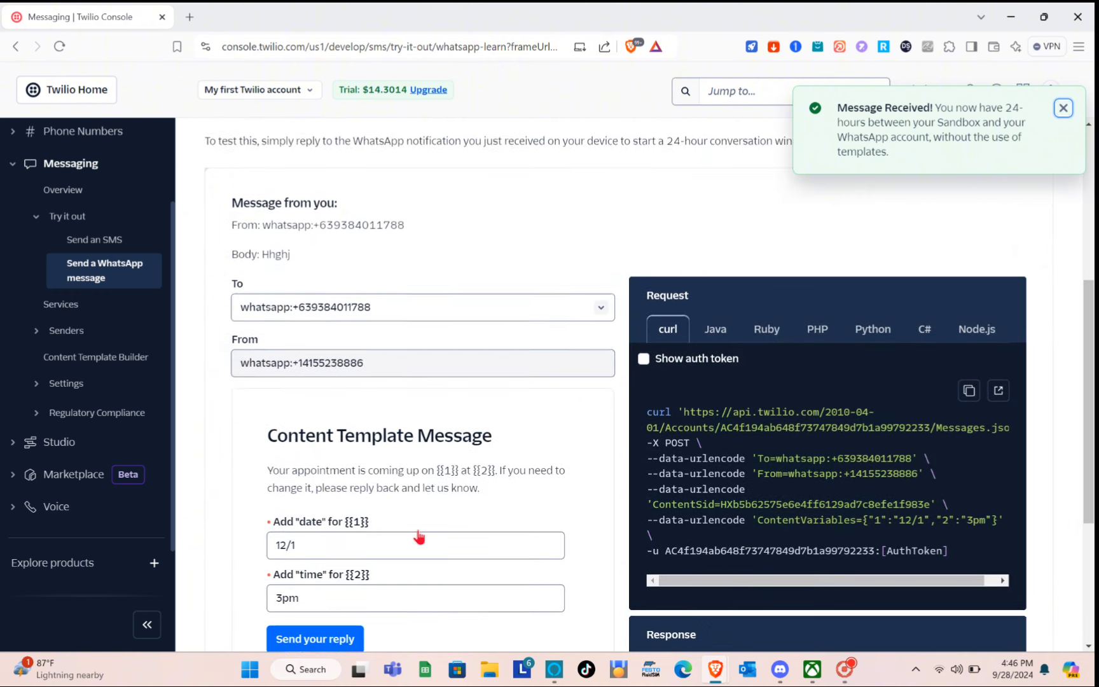
{"action": "scroll", "coordinate": [418, 536], "scroll_direction": "up", "scroll_amount": 2}
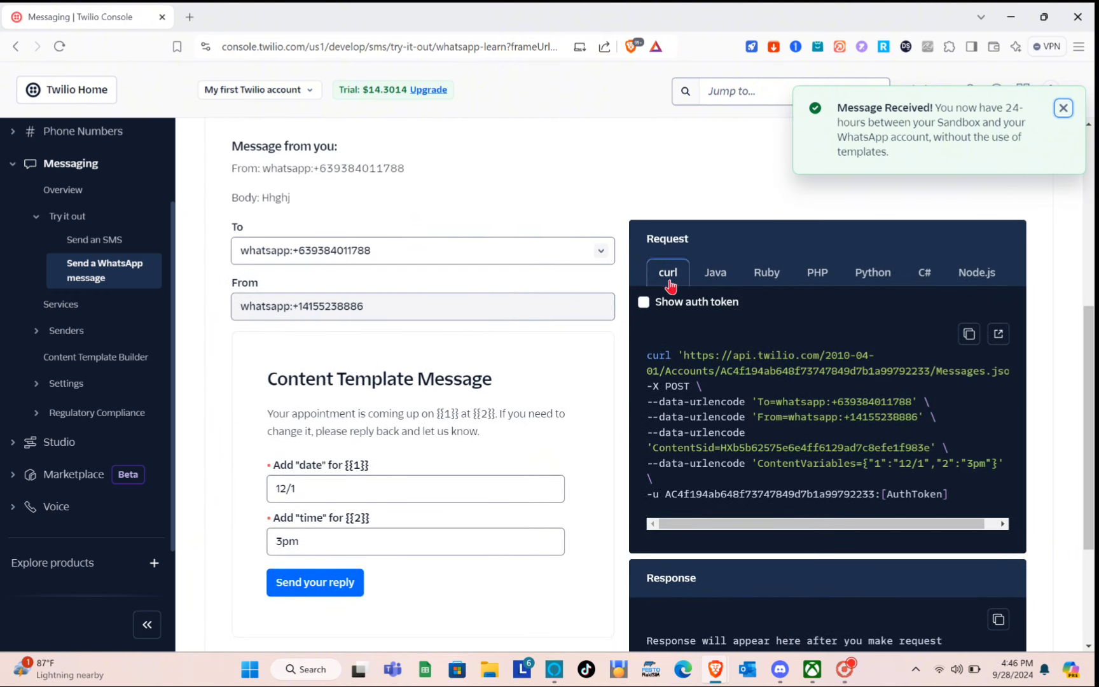
{"action": "scroll", "coordinate": [705, 427], "scroll_direction": "up", "scroll_amount": 6}
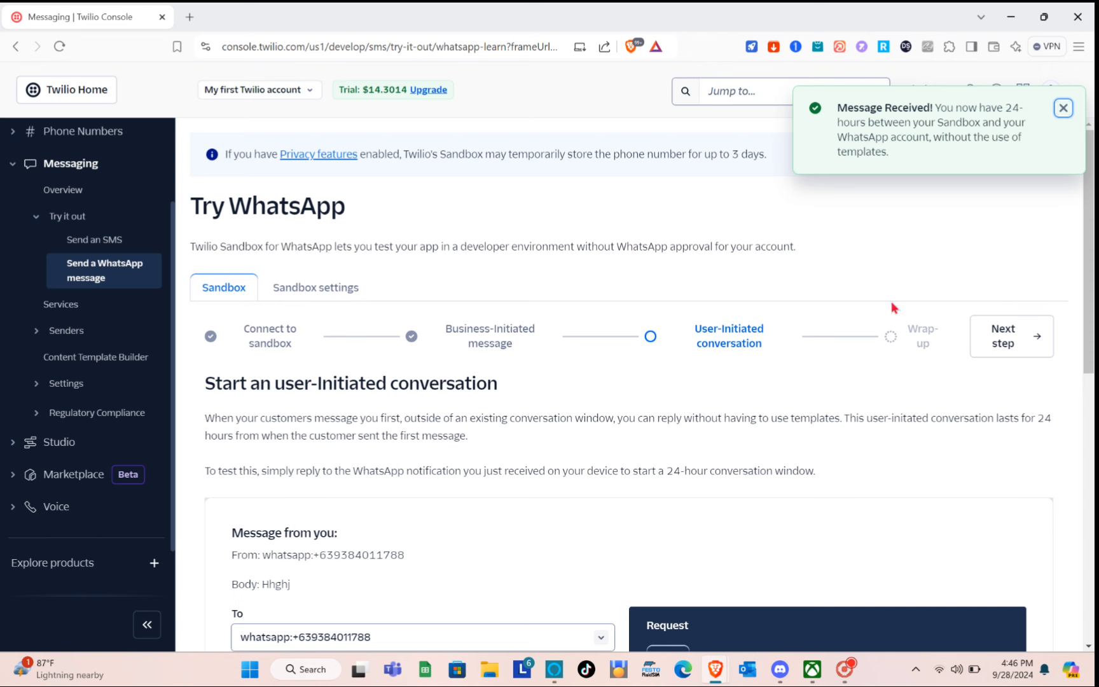
Reach the Wrap-up step, select the Congratulations heading, and expand Senders in the sidebar.
{"action": "left_click", "coordinate": [1004, 336]}
{"action": "scroll", "coordinate": [496, 412], "scroll_direction": "down", "scroll_amount": 1}
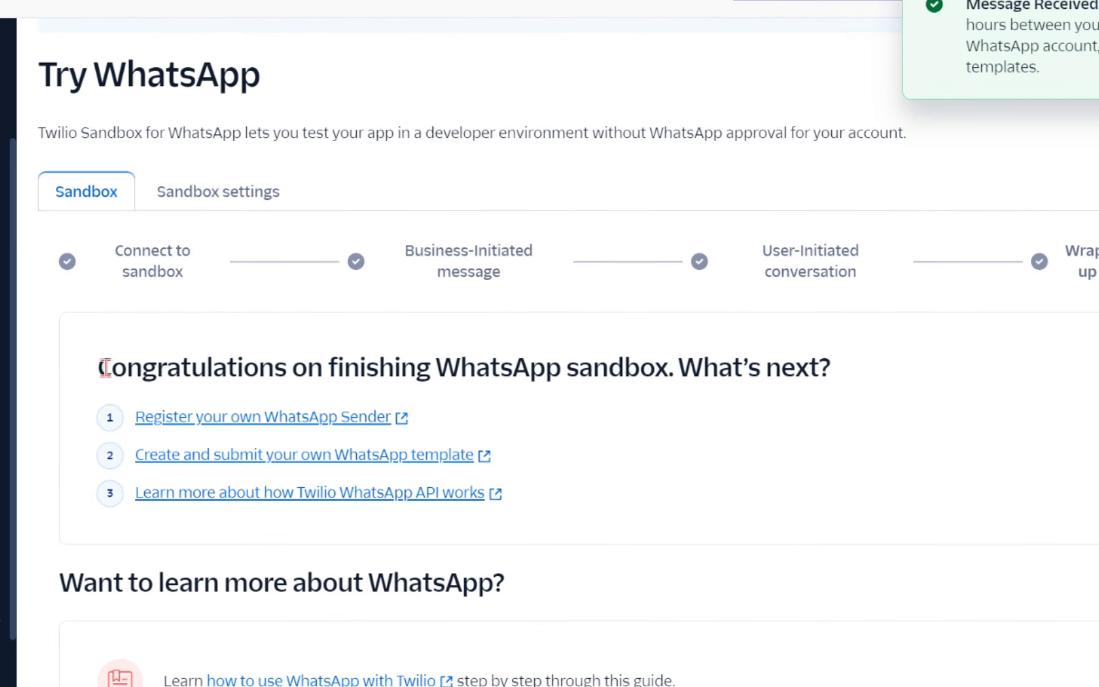
{"action": "left_click_drag", "start_coordinate": [107, 369], "coordinate": [831, 381]}
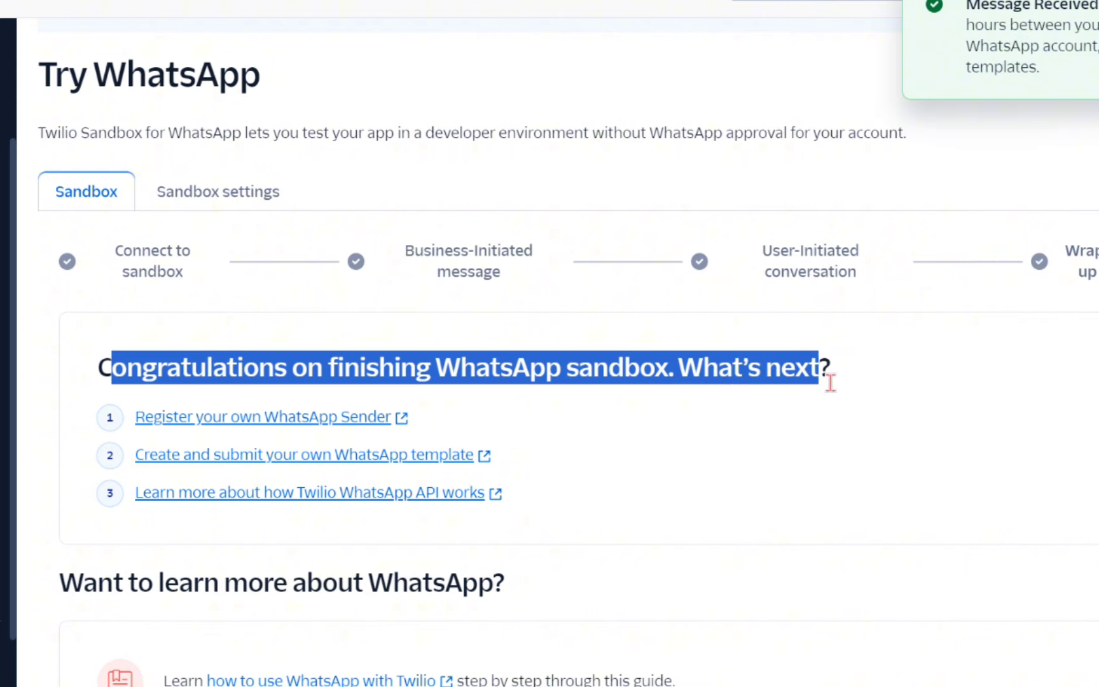
{"action": "left_click", "coordinate": [831, 381]}
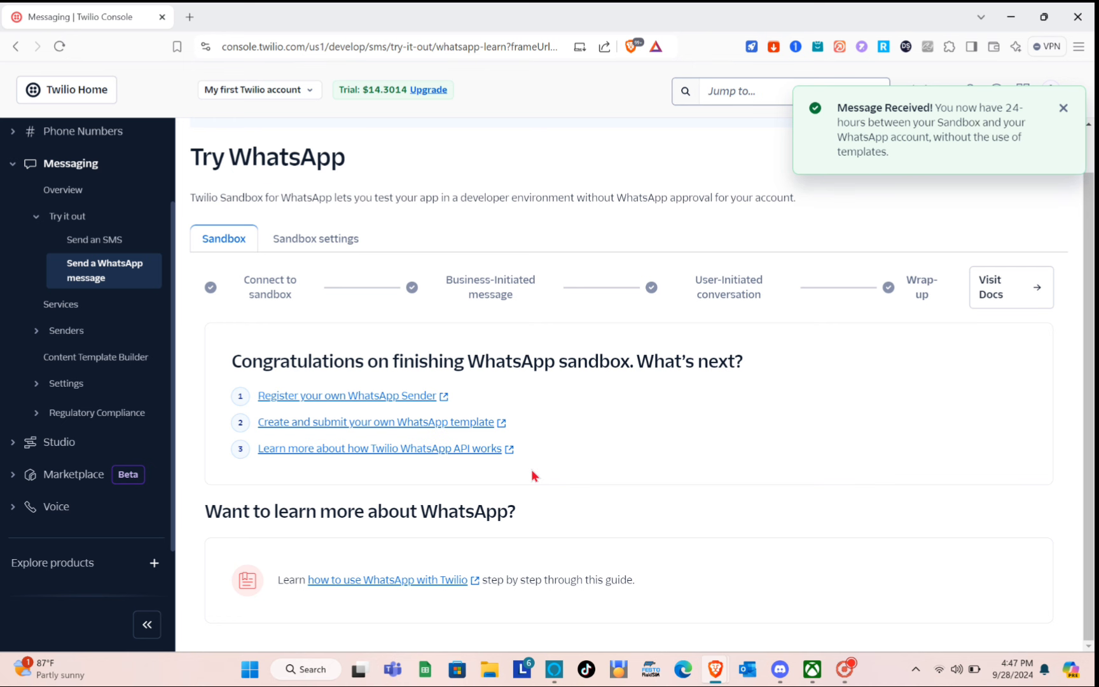
{"action": "scroll", "coordinate": [532, 471], "scroll_direction": "up", "scroll_amount": 1}
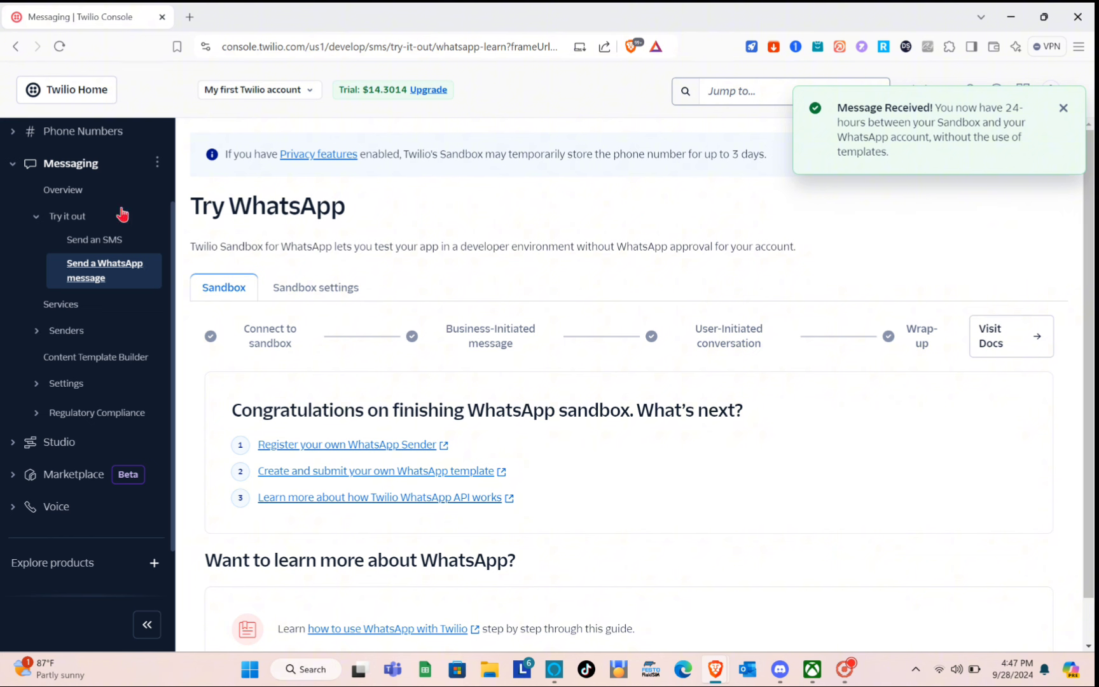
{"action": "left_click", "coordinate": [57, 337]}
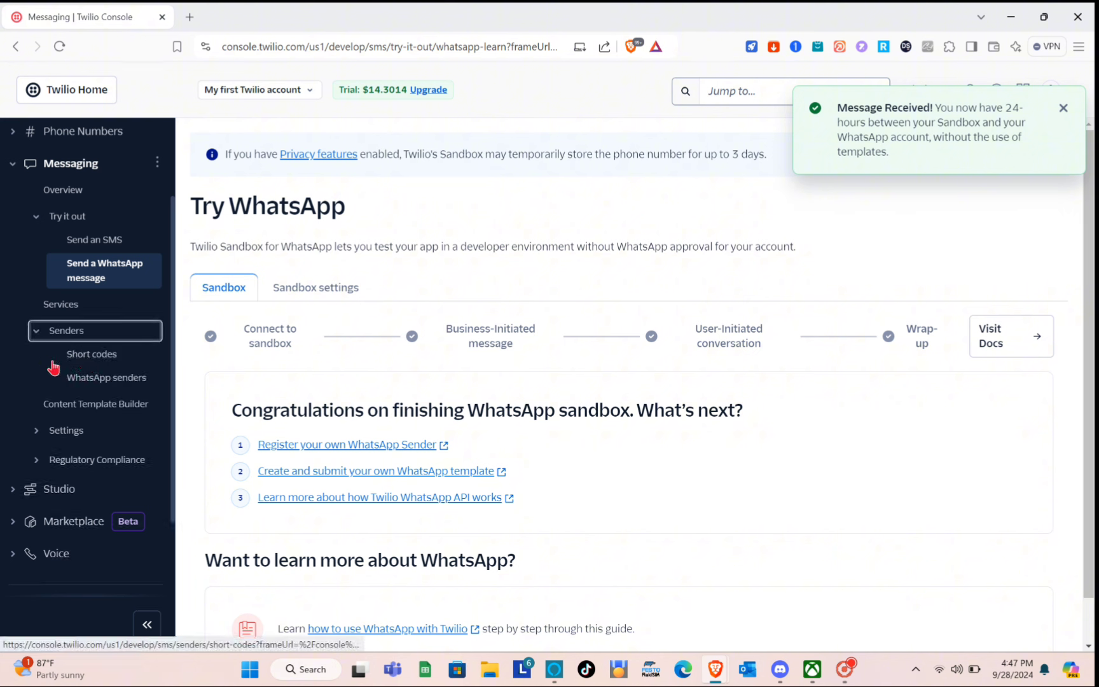
Open WhatsApp senders, which requires a paid account, and expand the Settings section.
{"action": "left_click", "coordinate": [98, 379]}
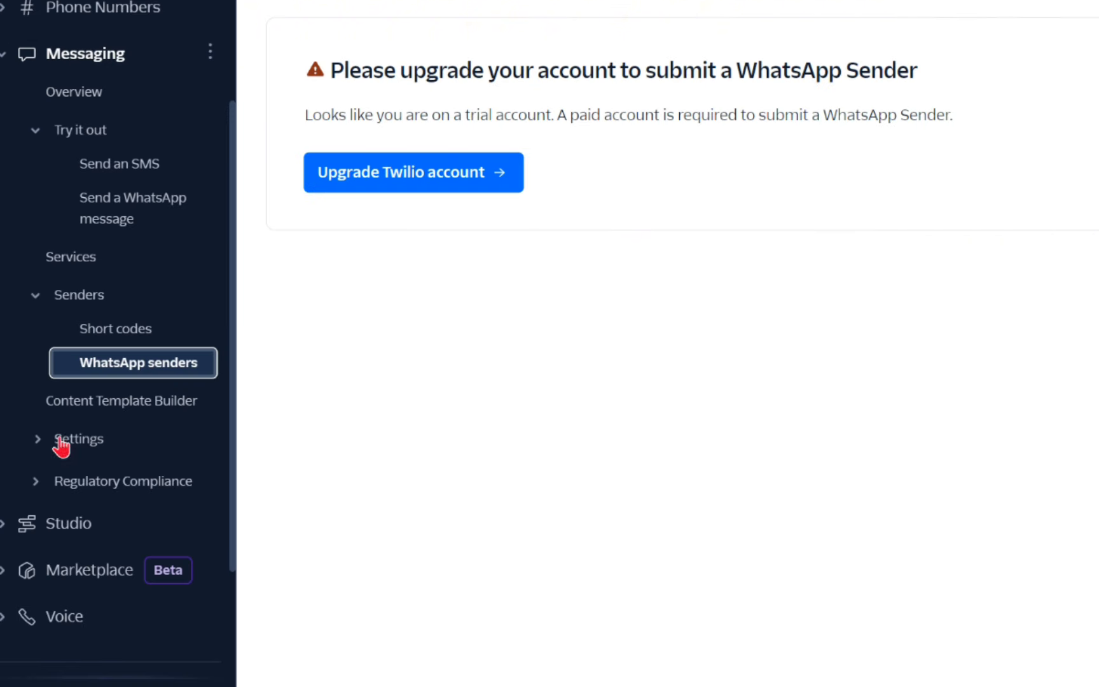
{"action": "left_click", "coordinate": [43, 445]}
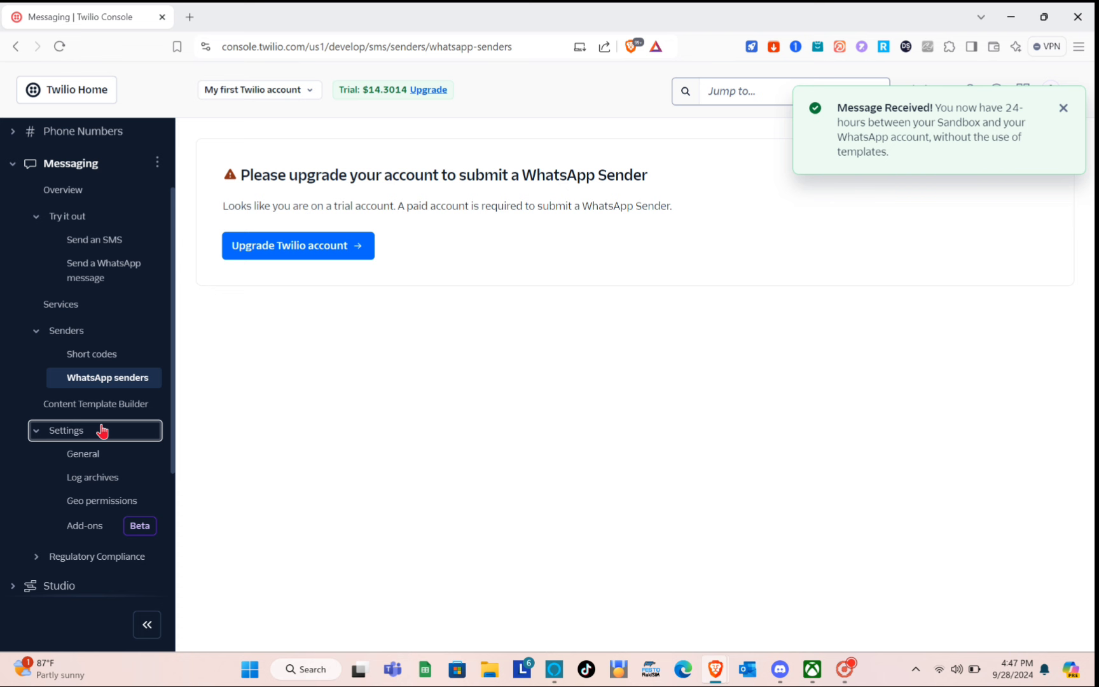
Review General settings (Alphanumeric Sender ID off, MMS Converter on), then expand Phone Numbers > Manage.
{"action": "left_click", "coordinate": [83, 459]}
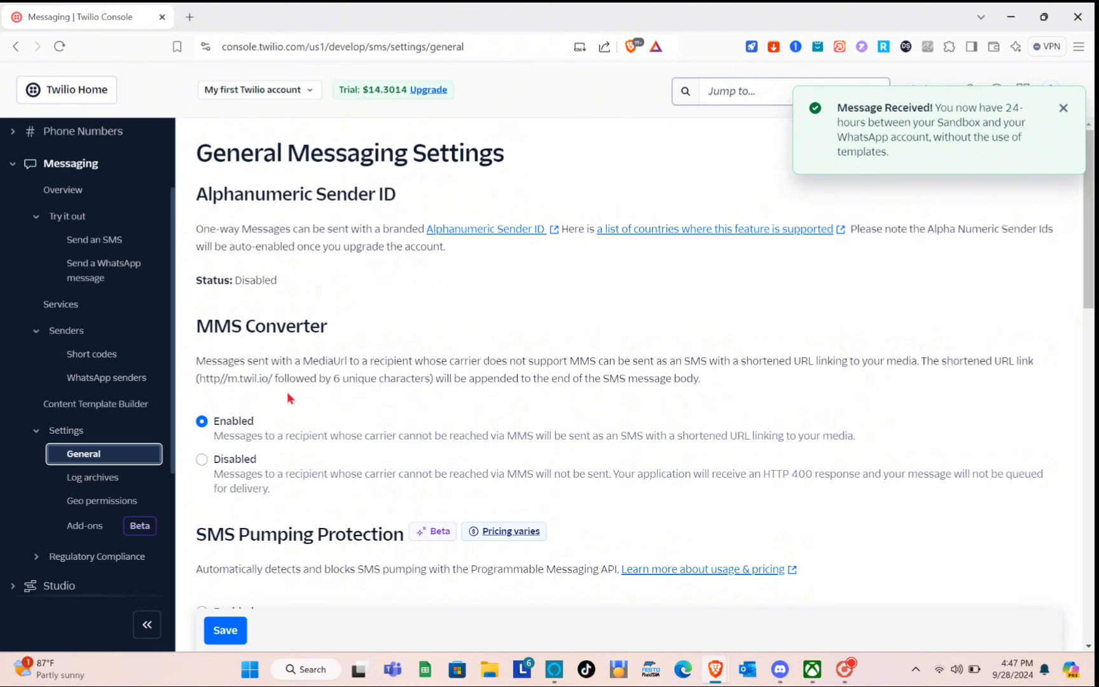
{"action": "scroll", "coordinate": [359, 414], "scroll_direction": "down", "scroll_amount": 5}
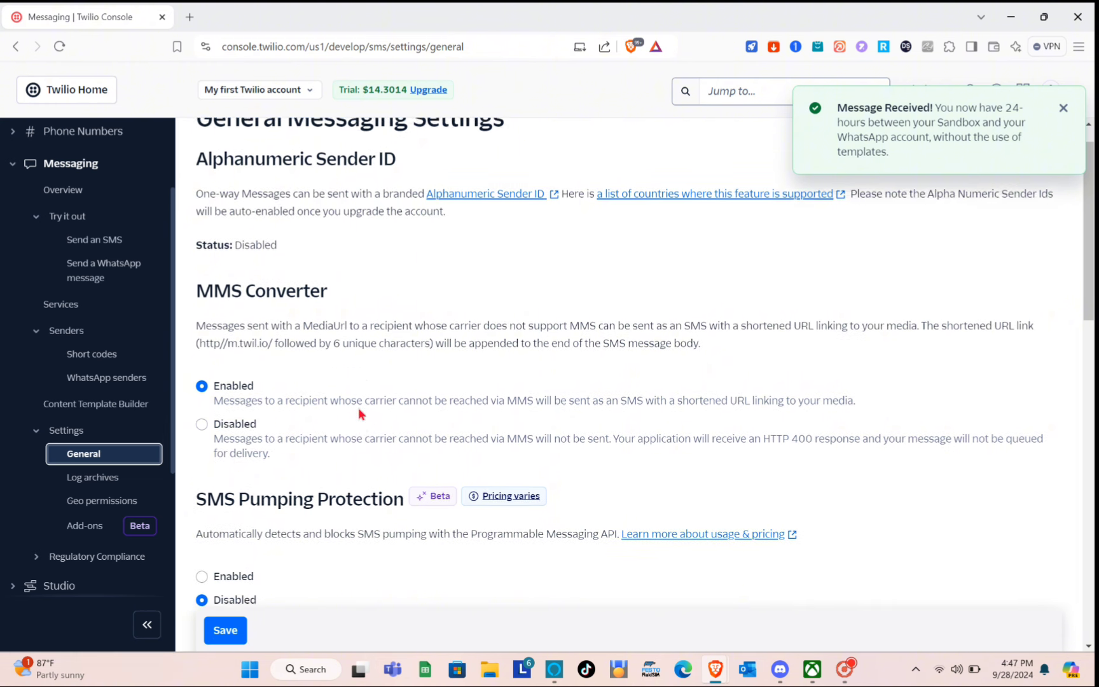
{"action": "scroll", "coordinate": [359, 413], "scroll_direction": "down", "scroll_amount": 8}
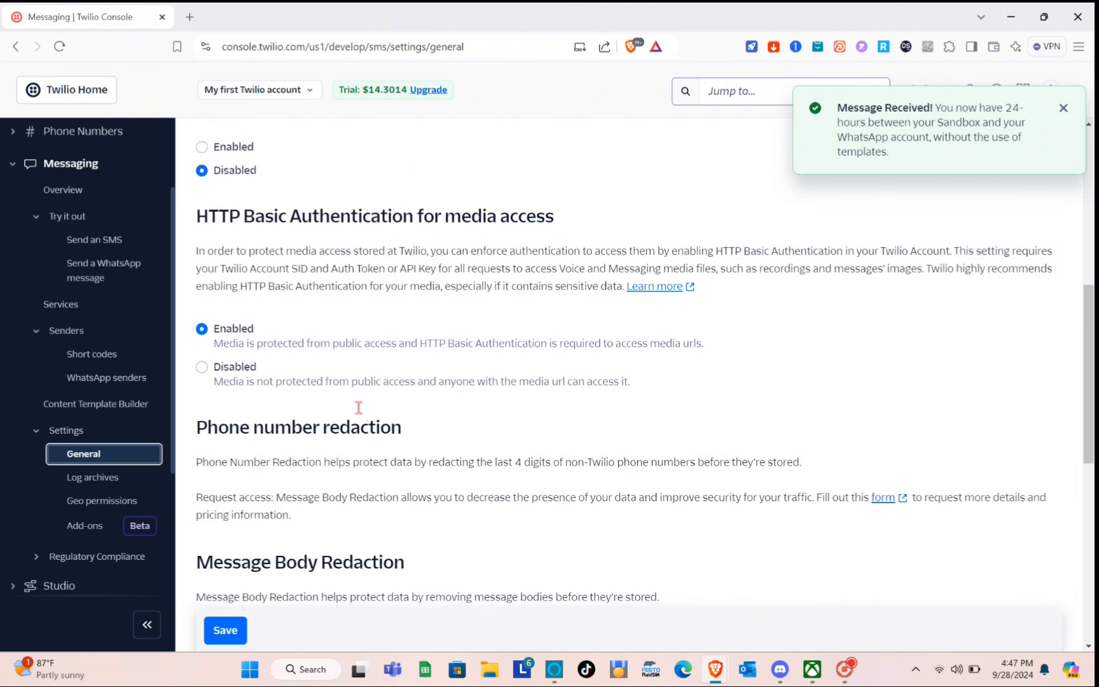
{"action": "scroll", "coordinate": [359, 414], "scroll_direction": "down", "scroll_amount": 4}
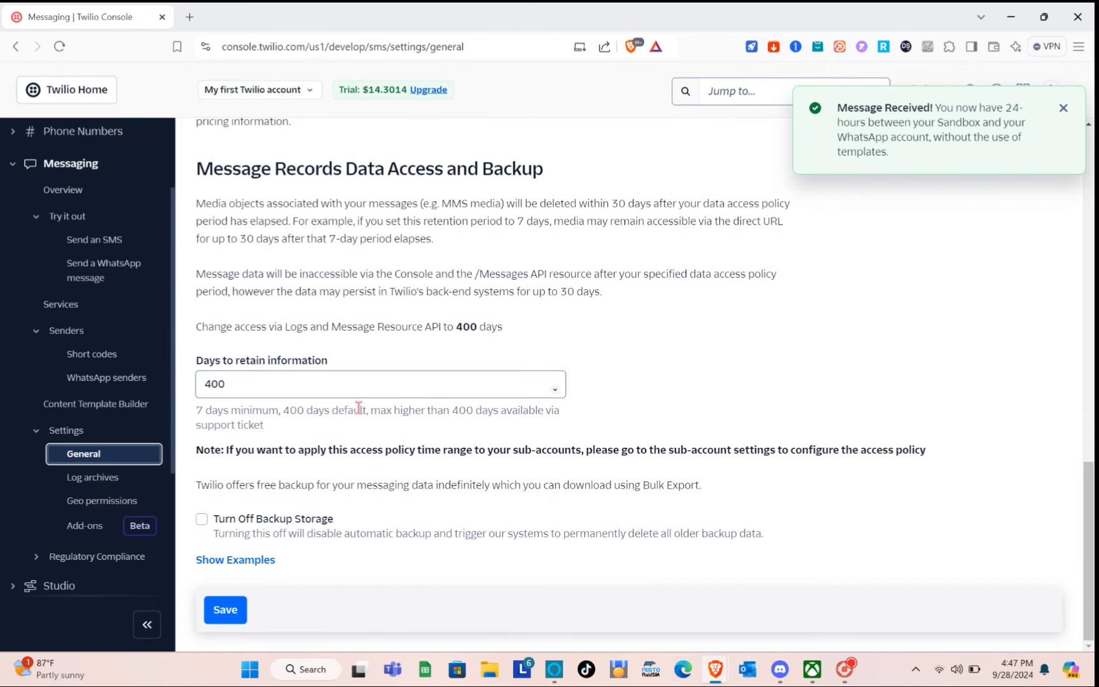
{"action": "scroll", "coordinate": [358, 408], "scroll_direction": "up", "scroll_amount": 15}
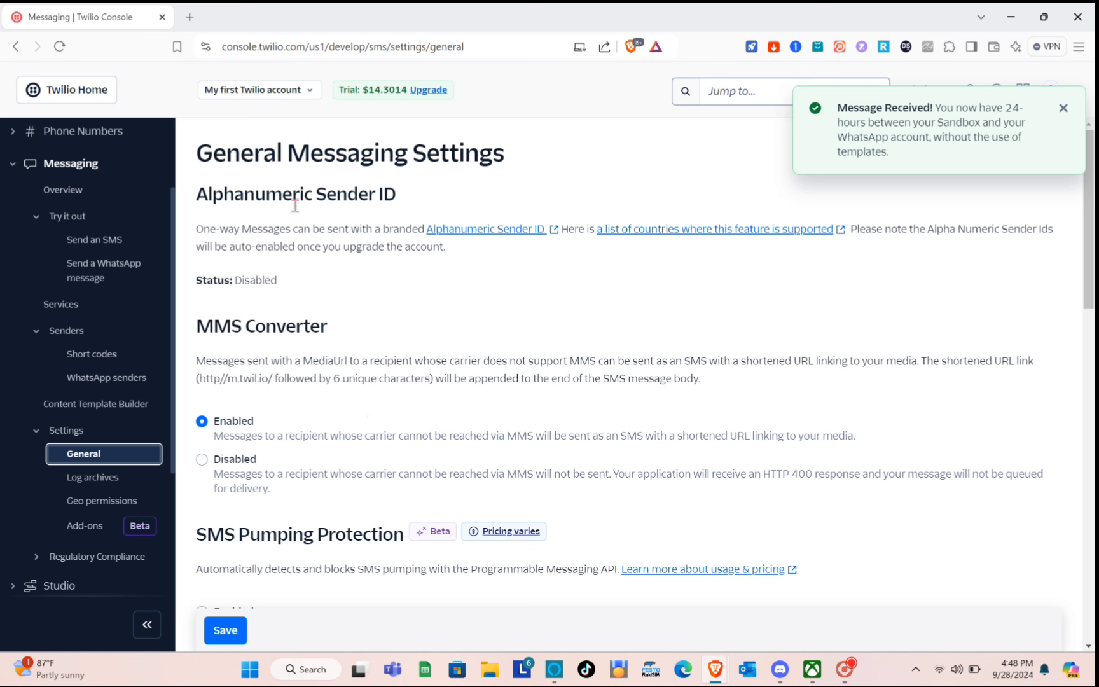
{"action": "scroll", "coordinate": [79, 344], "scroll_direction": "up", "scroll_amount": 2}
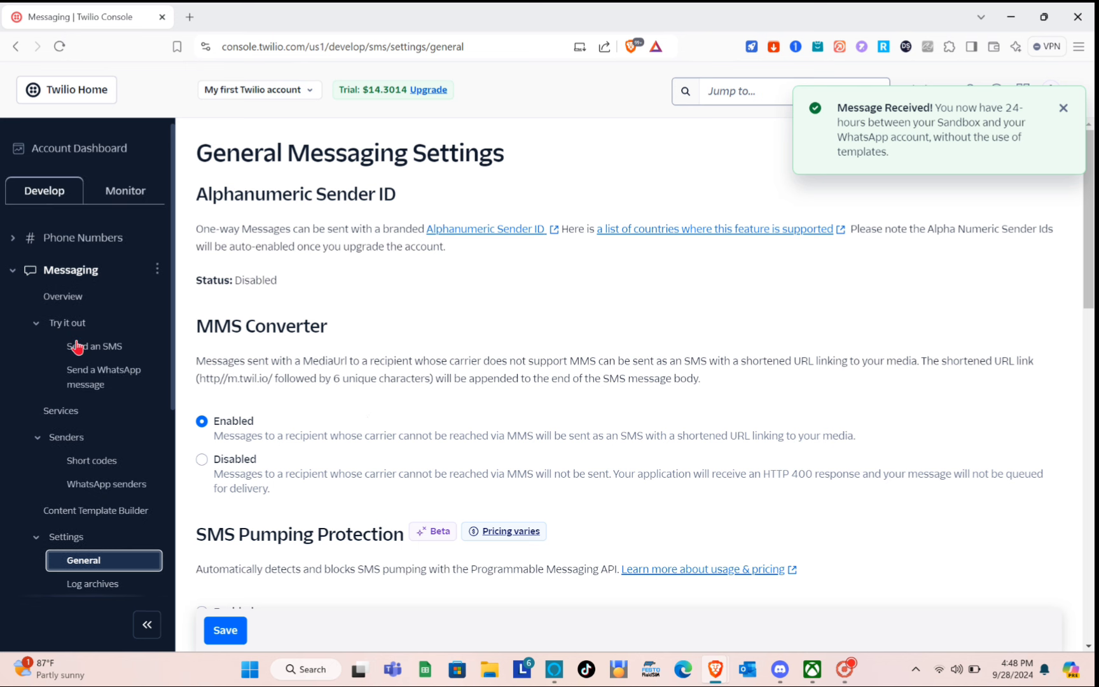
{"action": "left_click", "coordinate": [79, 241]}
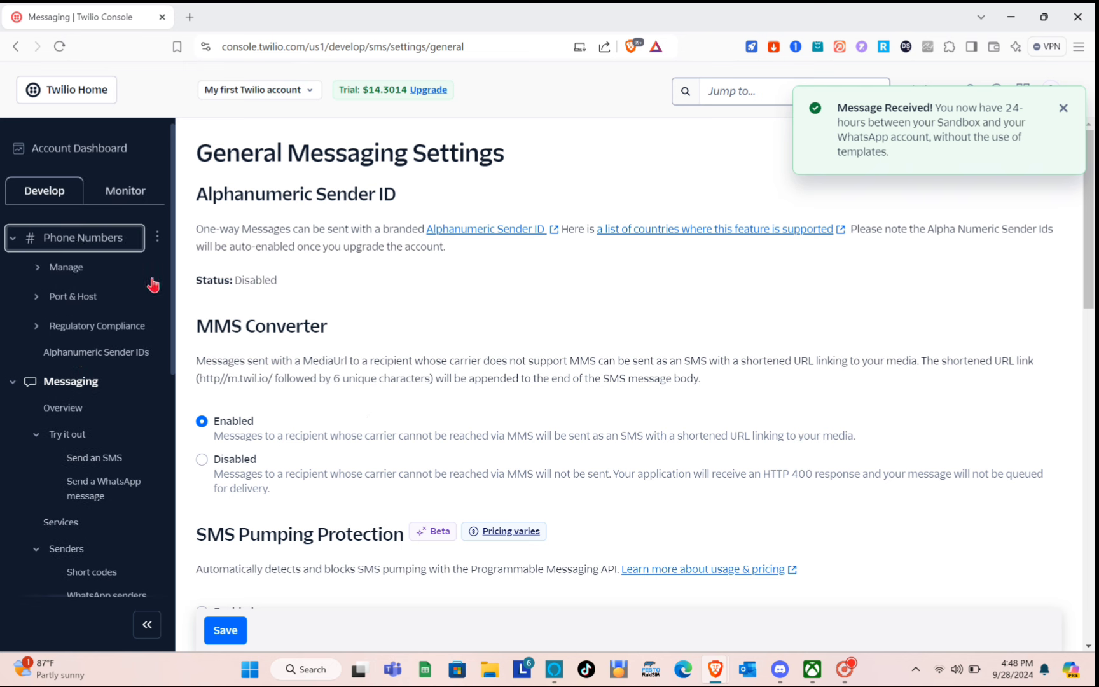
{"action": "left_click", "coordinate": [35, 269]}
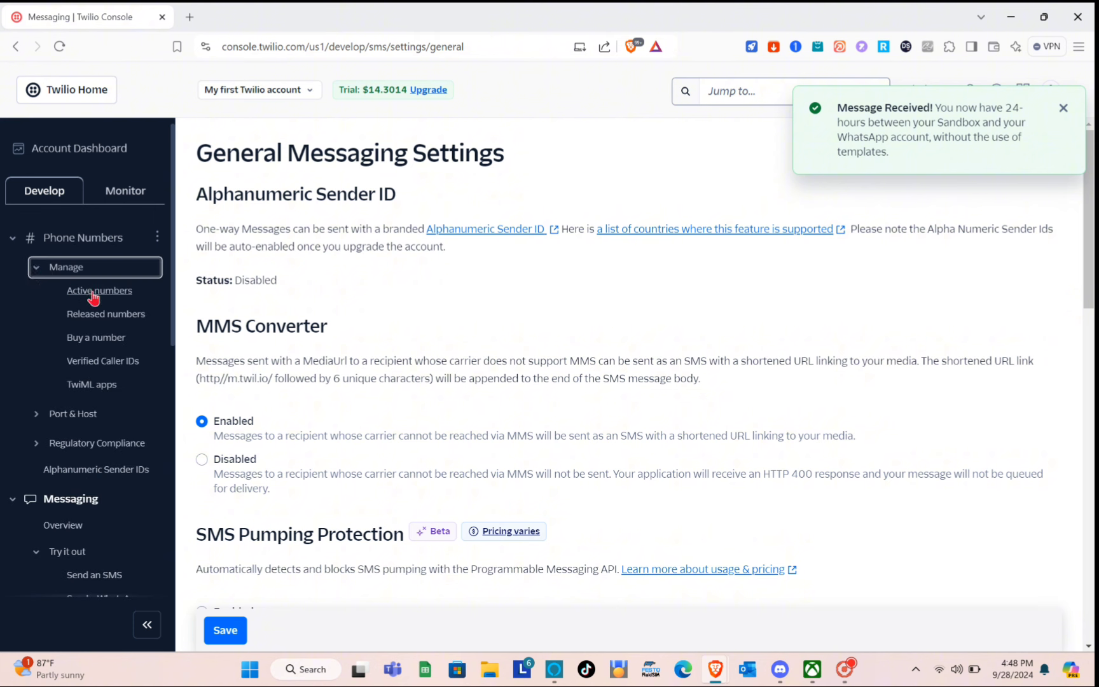
Open Buy a Number, browse the country list, toggle Voice off and on, and keep searching by Number.
{"action": "left_click", "coordinate": [107, 339]}
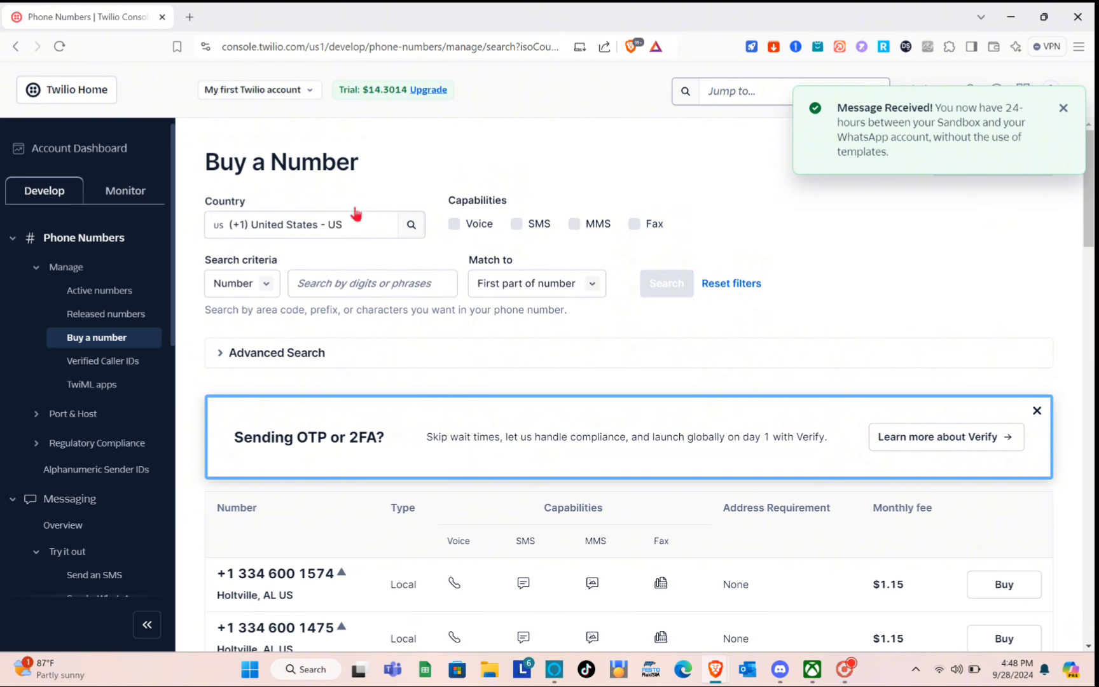
{"action": "left_click", "coordinate": [348, 224]}
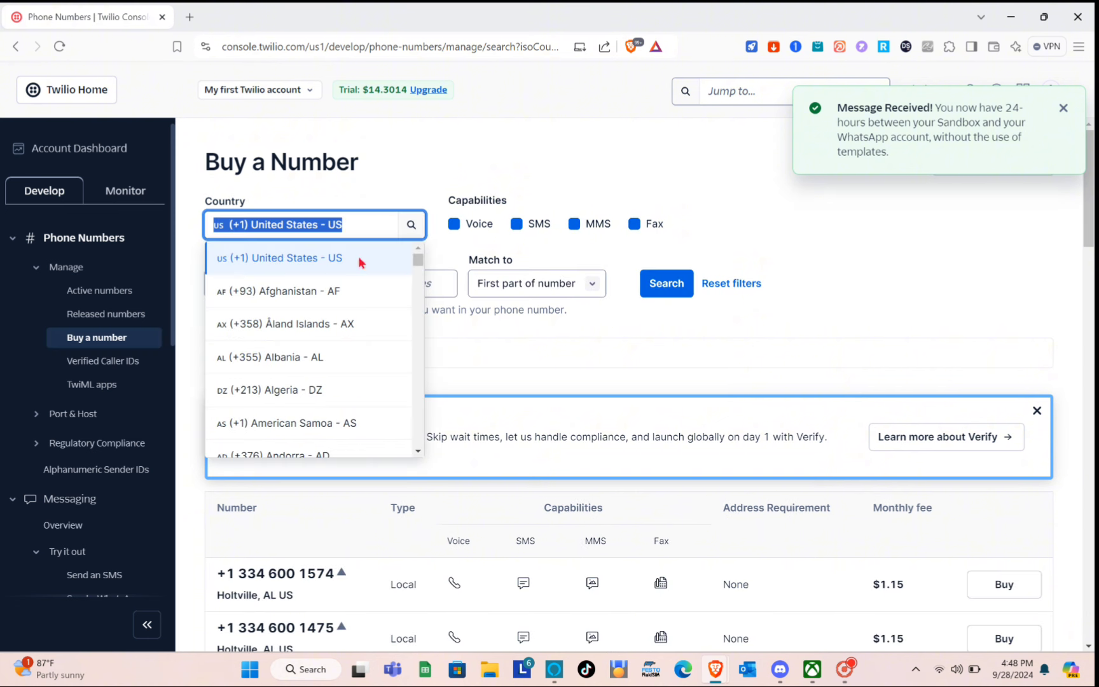
{"action": "scroll", "coordinate": [343, 304], "scroll_direction": "down", "scroll_amount": 20}
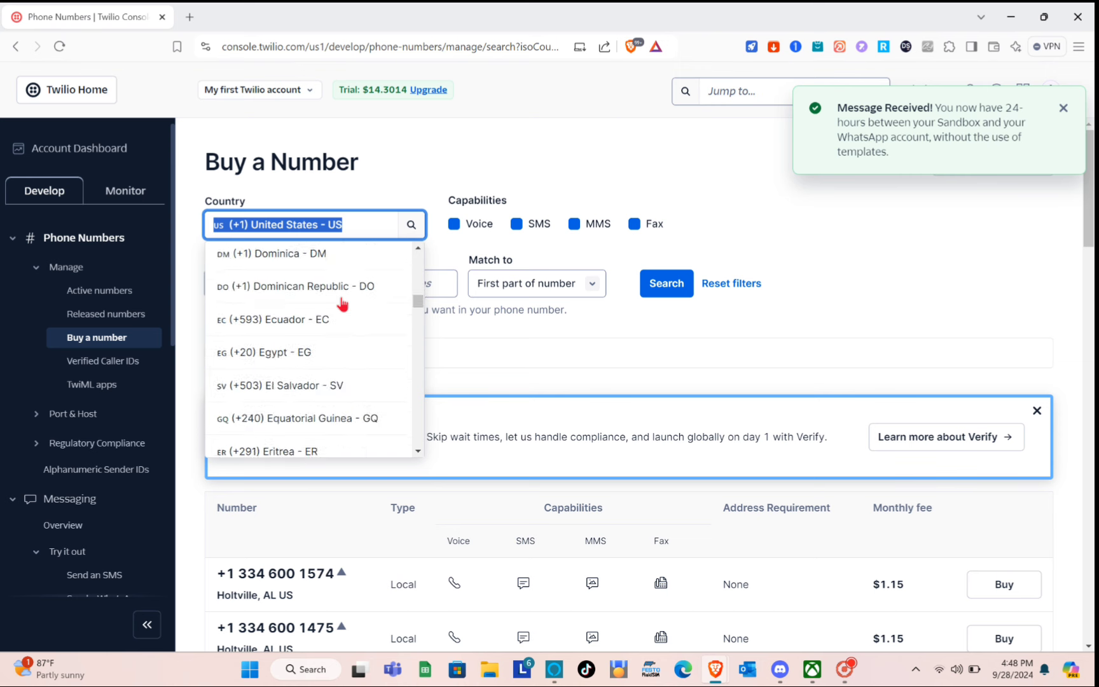
{"action": "scroll", "coordinate": [344, 304], "scroll_direction": "down", "scroll_amount": 20}
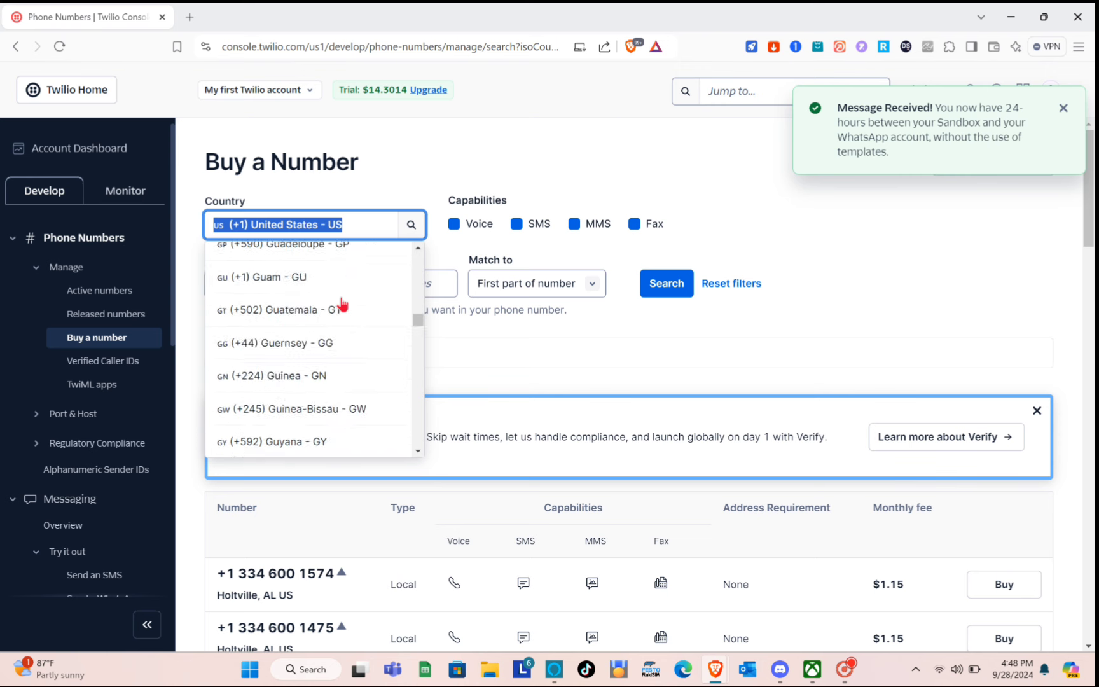
{"action": "left_click", "coordinate": [383, 171]}
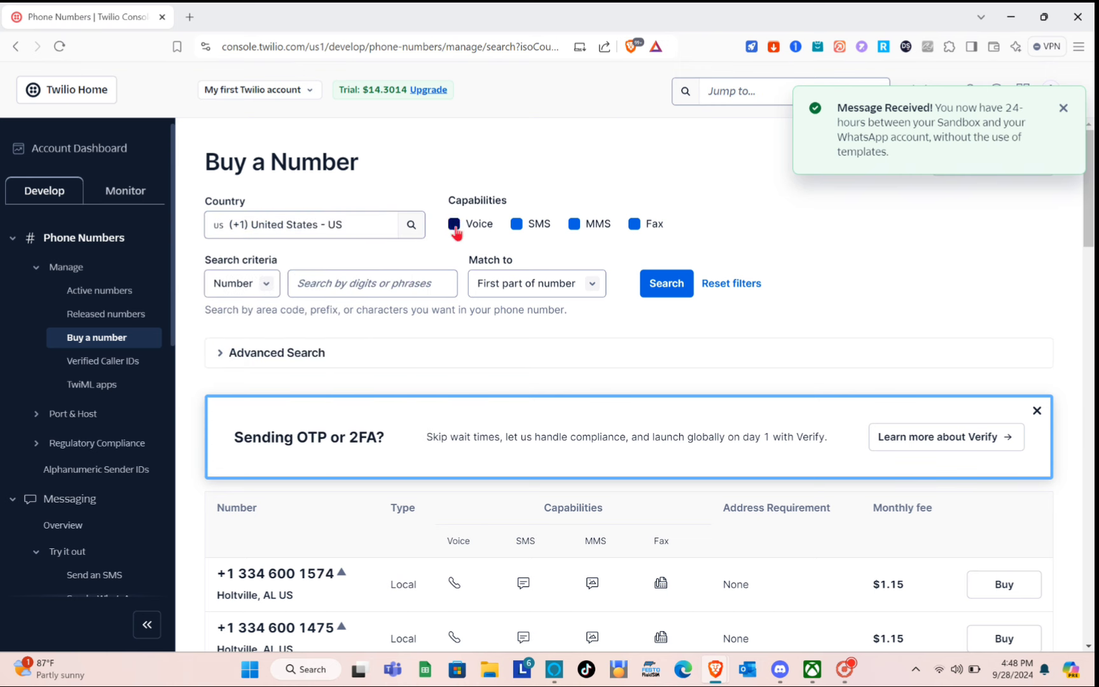
{"action": "left_click", "coordinate": [455, 227]}
{"action": "left_click", "coordinate": [453, 227]}
{"action": "left_click", "coordinate": [265, 297]}
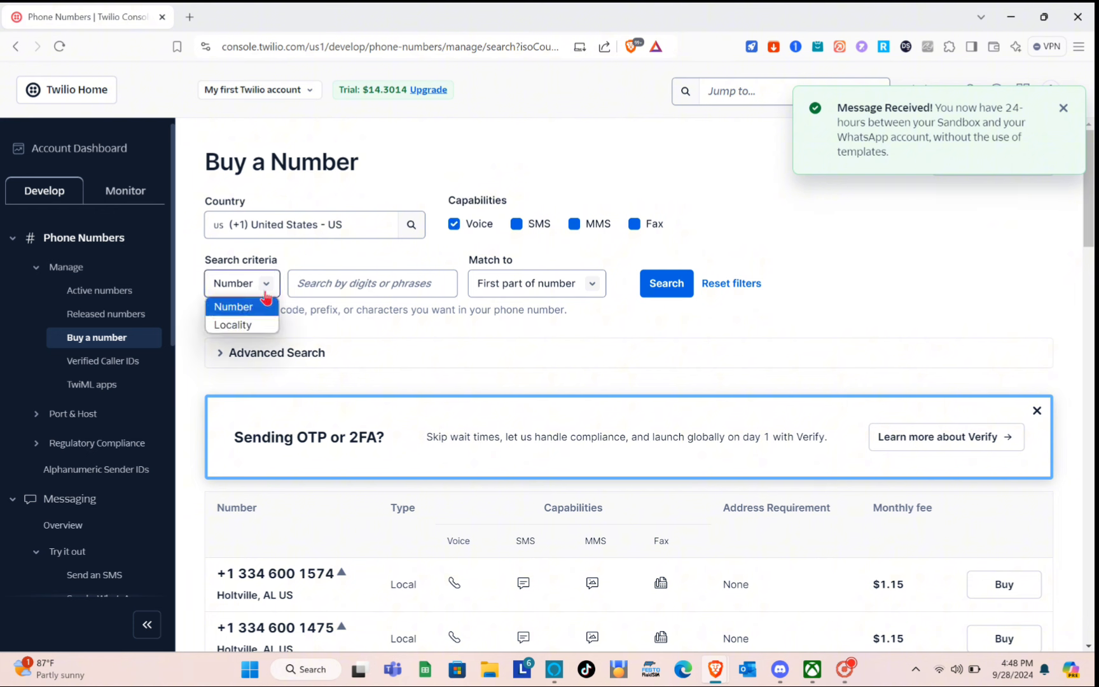
{"action": "left_click", "coordinate": [264, 286]}
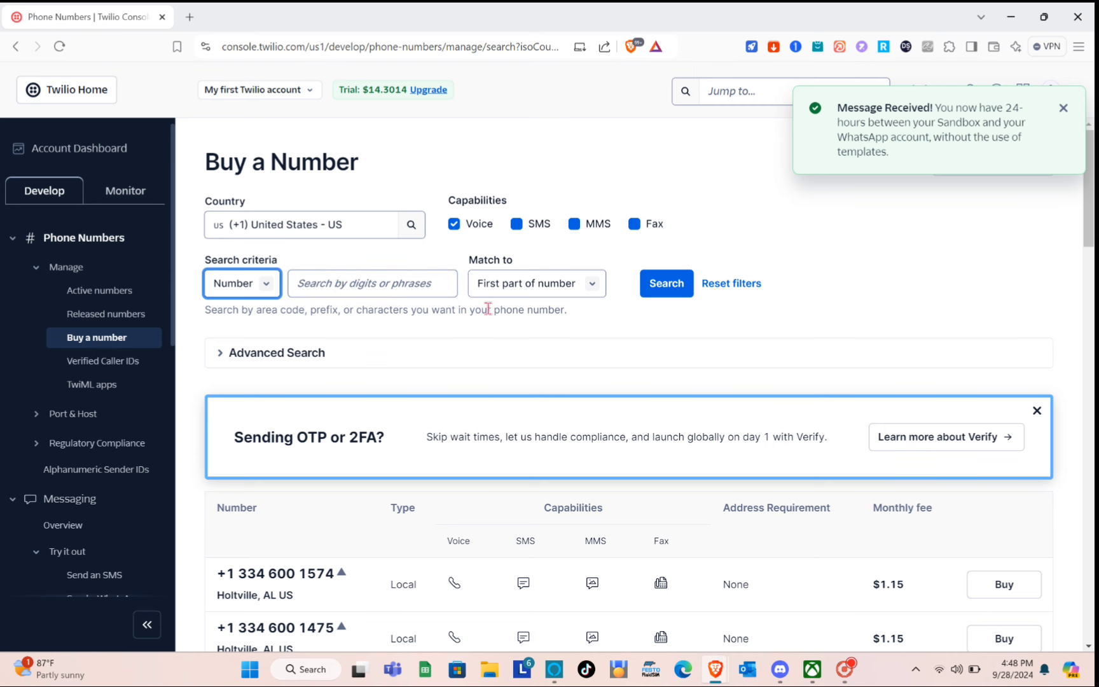
Refresh the results to list available US local numbers at $1.15 monthly.
{"action": "scroll", "coordinate": [249, 358], "scroll_direction": "down", "scroll_amount": 4}
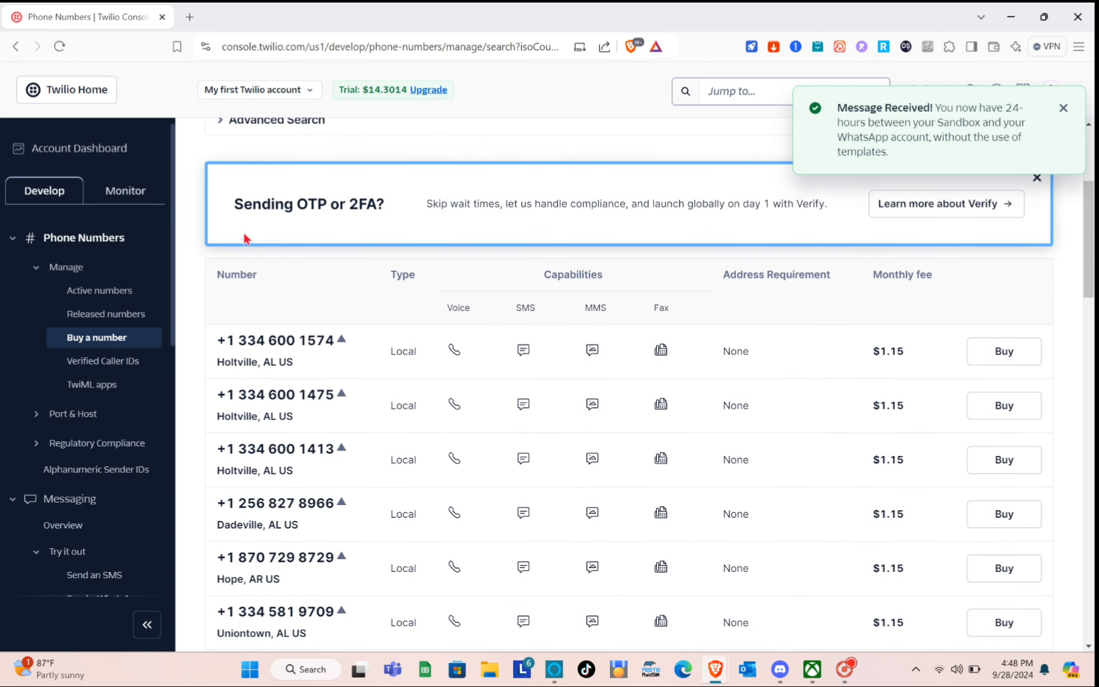
{"action": "scroll", "coordinate": [357, 222], "scroll_direction": "up", "scroll_amount": 1}
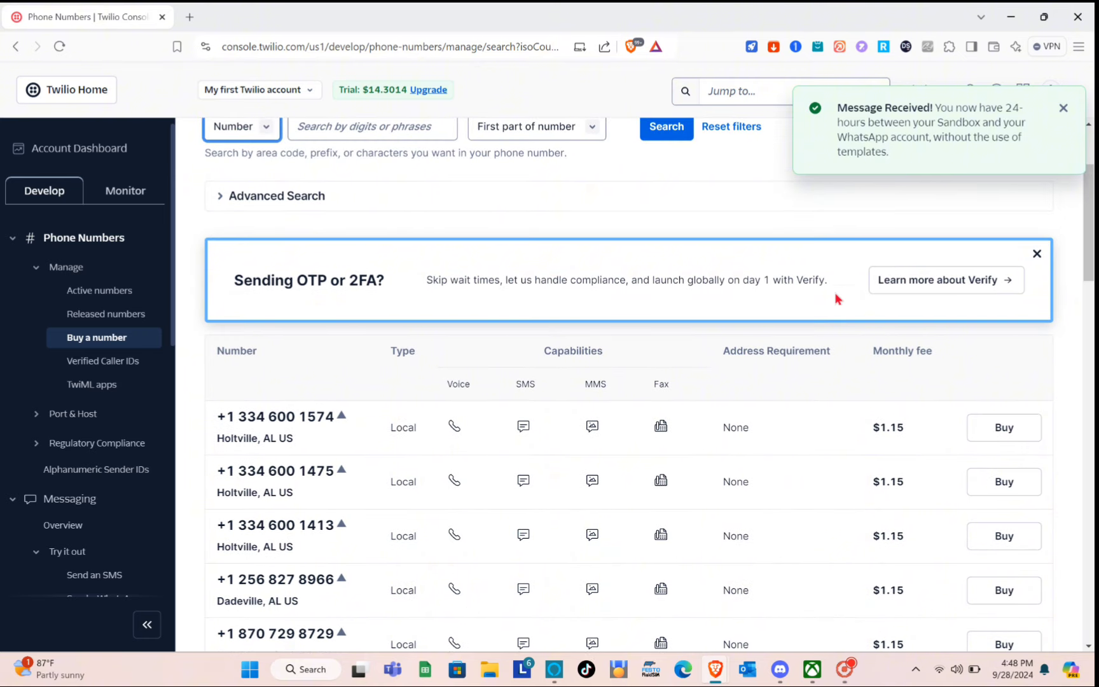
{"action": "scroll", "coordinate": [470, 364], "scroll_direction": "down", "scroll_amount": 1}
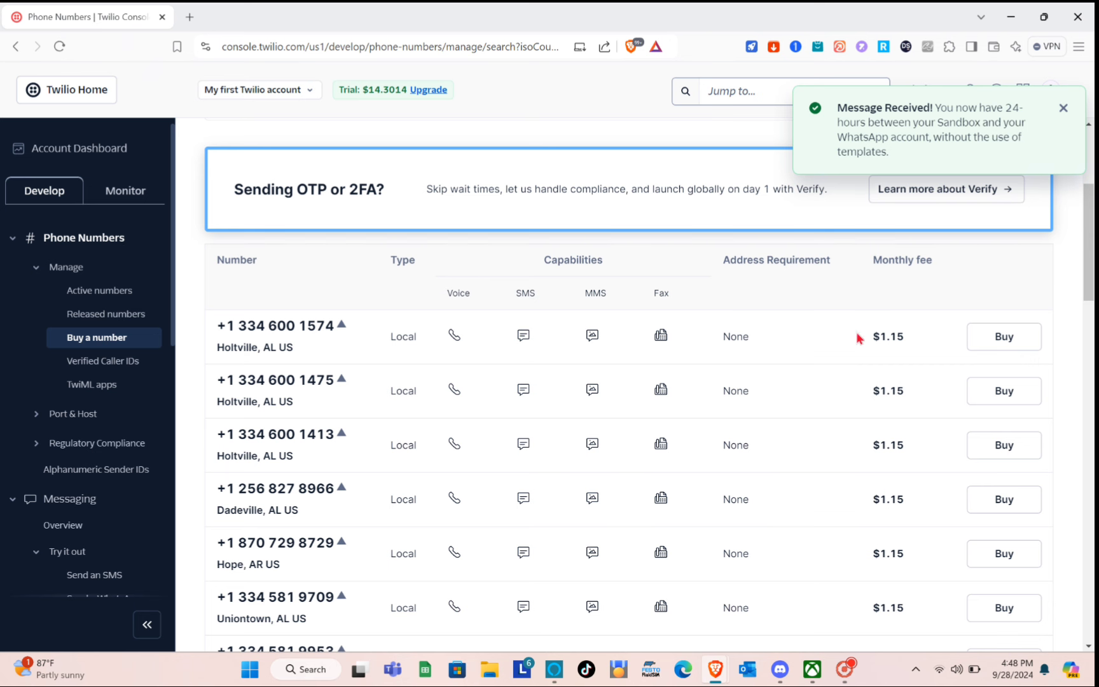
{"action": "scroll", "coordinate": [647, 429], "scroll_direction": "down", "scroll_amount": 2}
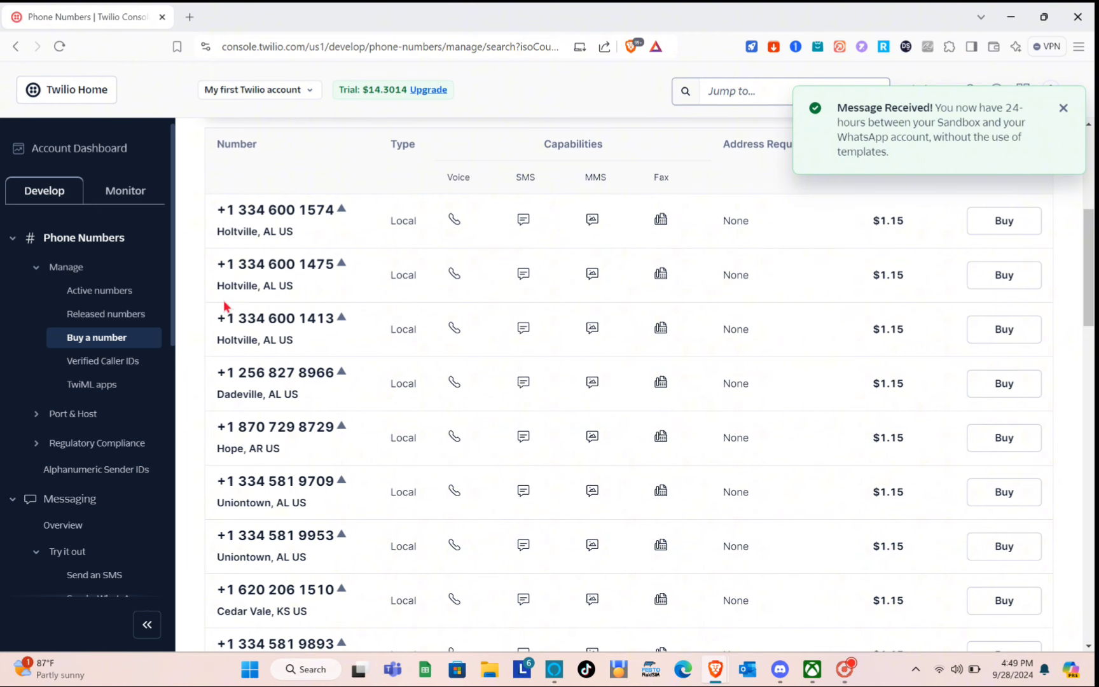
{"action": "scroll", "coordinate": [649, 408], "scroll_direction": "down", "scroll_amount": 20}
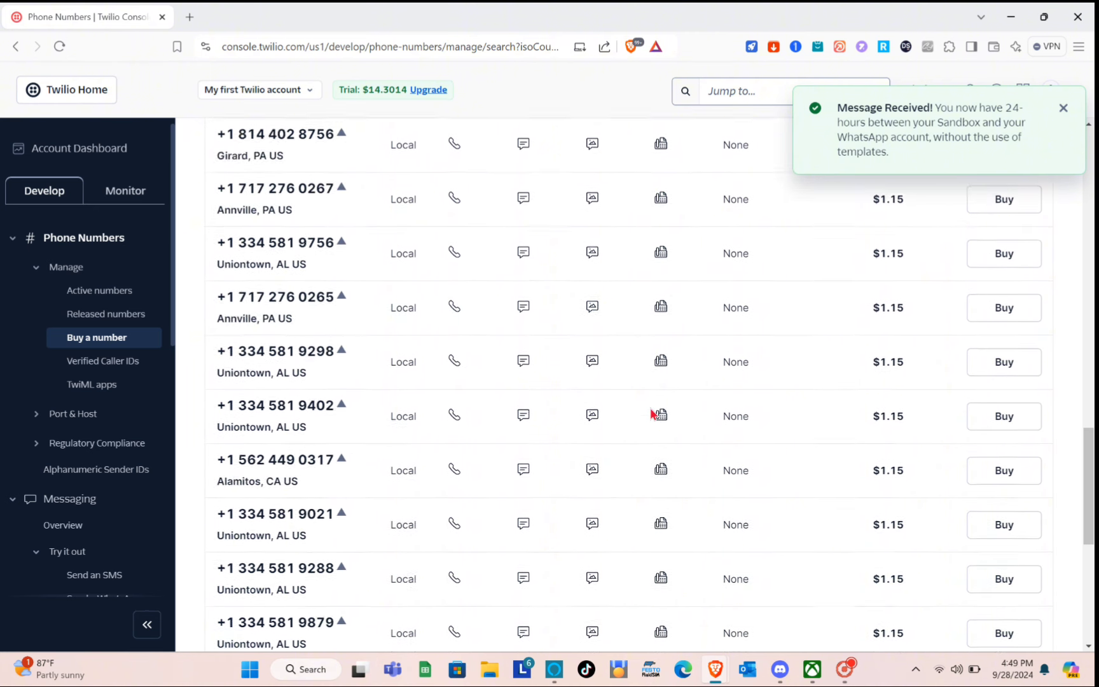
{"action": "left_click", "coordinate": [650, 413]}
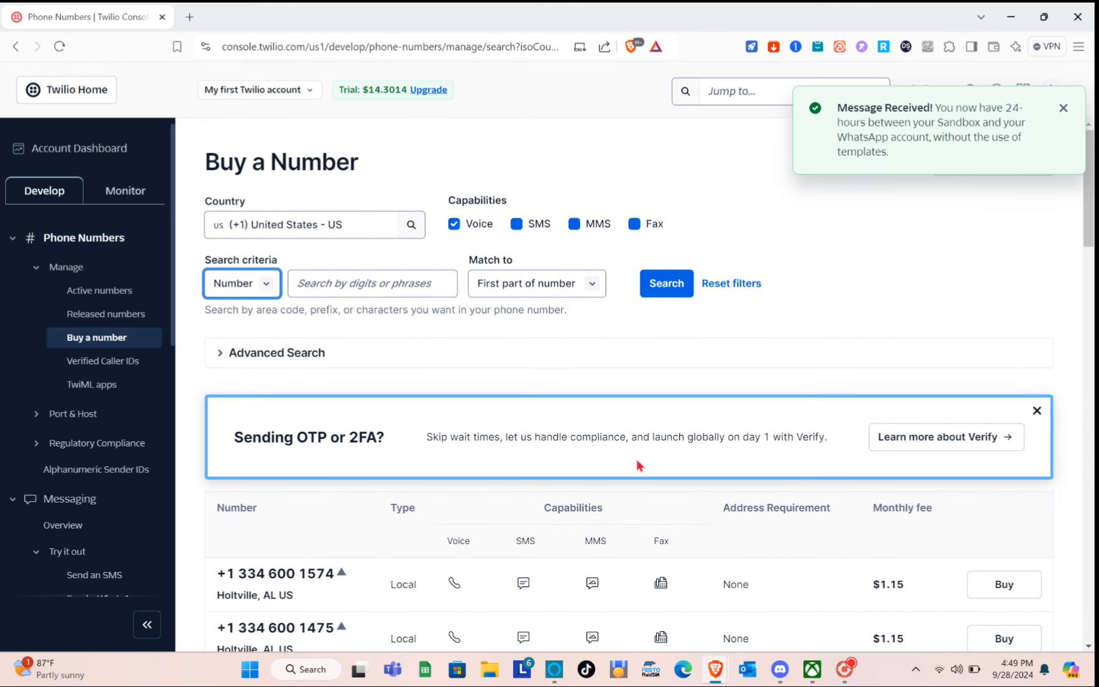
{"action": "scroll", "coordinate": [519, 337], "scroll_direction": "down", "scroll_amount": 3}
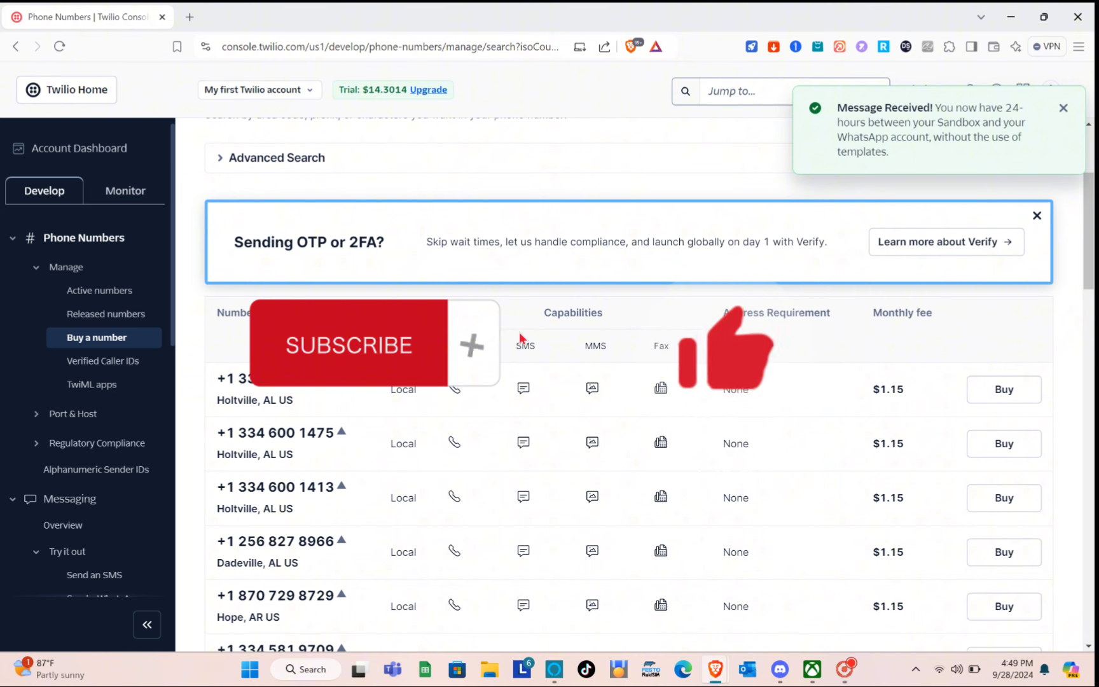